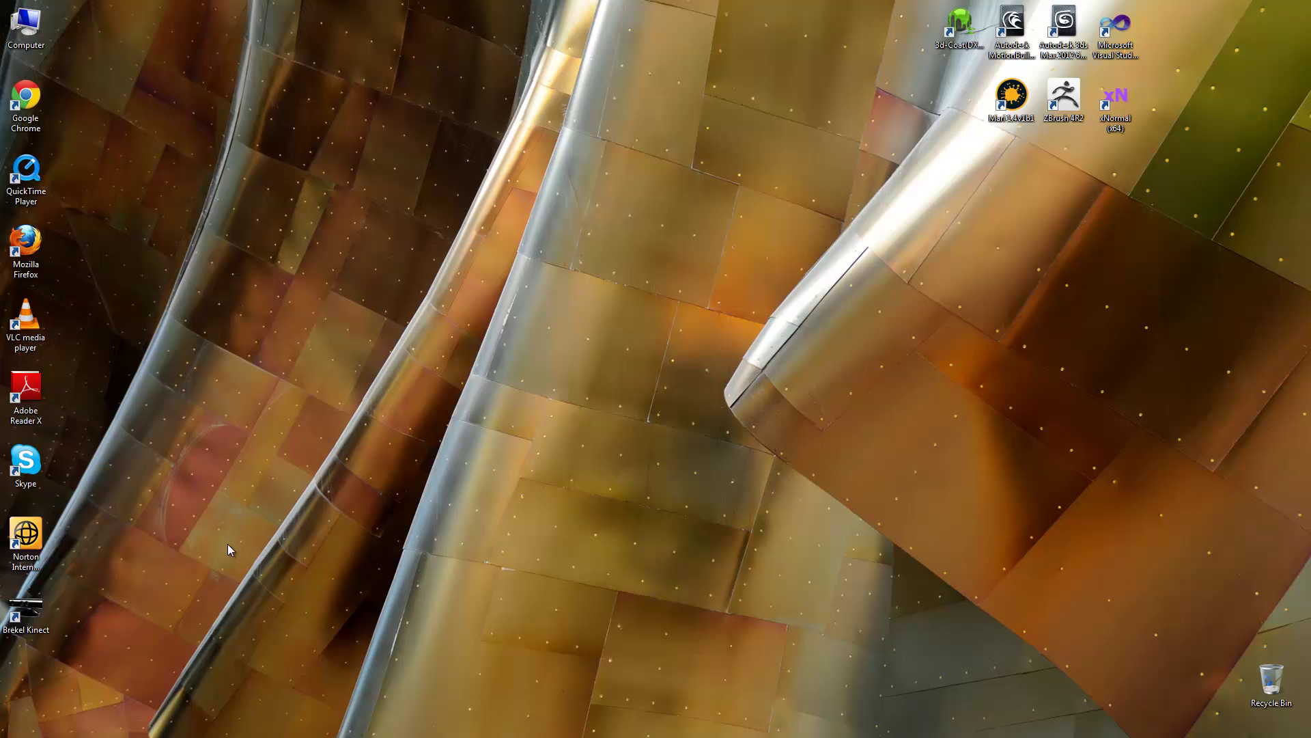
Launch Brekel Kinect from the desktop.
double_click(26, 610)
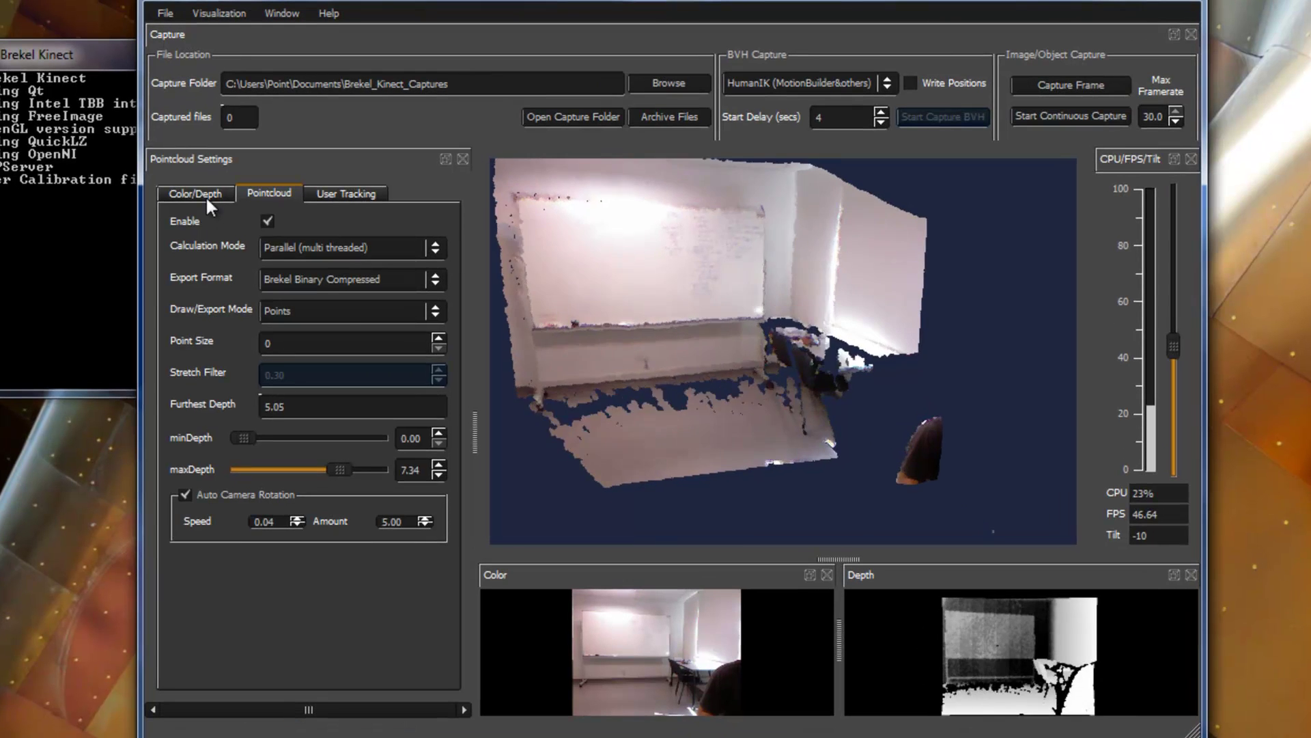
Preview the Infra Red color source and return the color source to Visible Light.
click(206, 195)
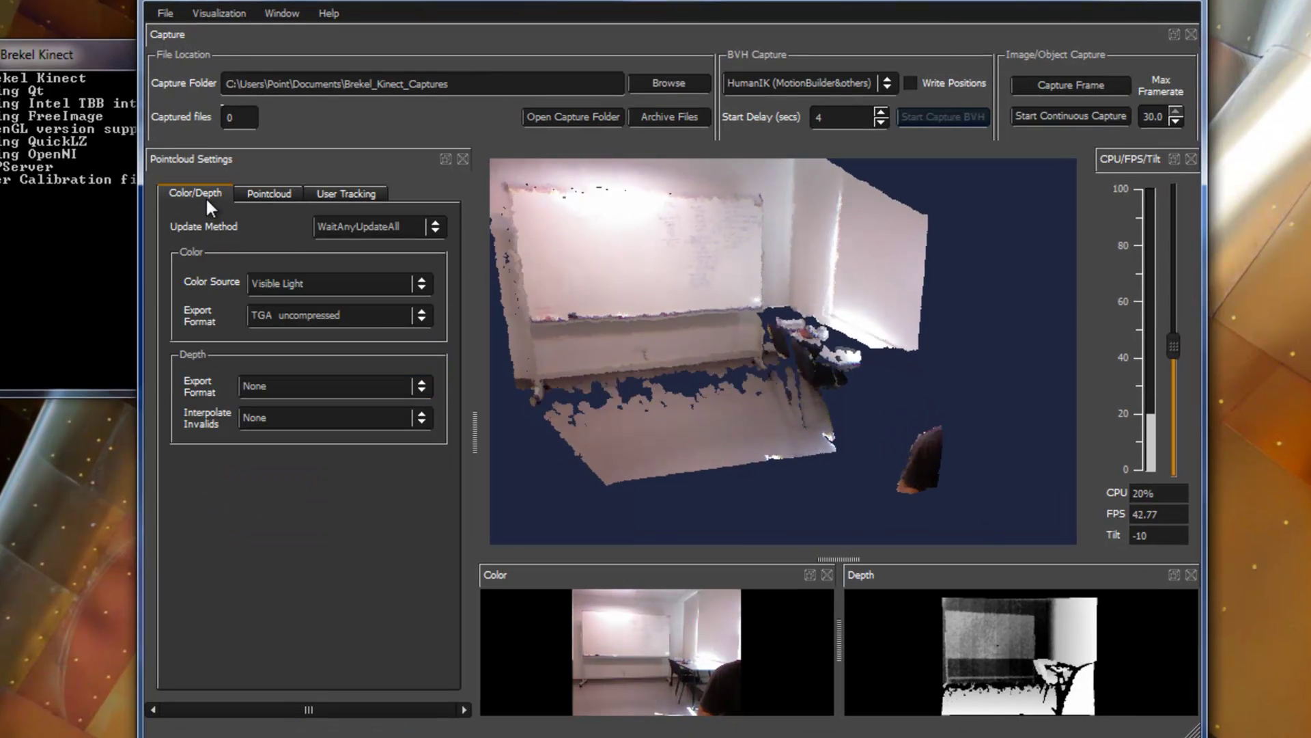
click(308, 287)
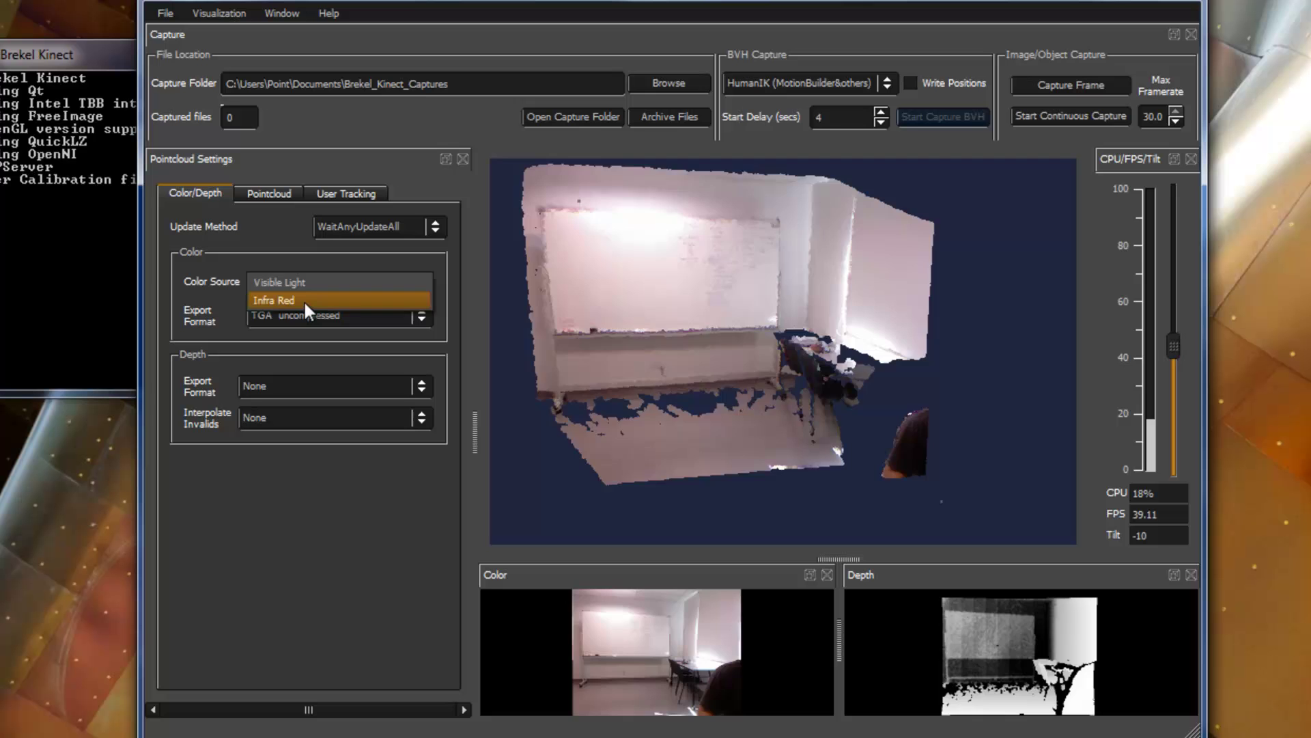
click(304, 301)
click(305, 284)
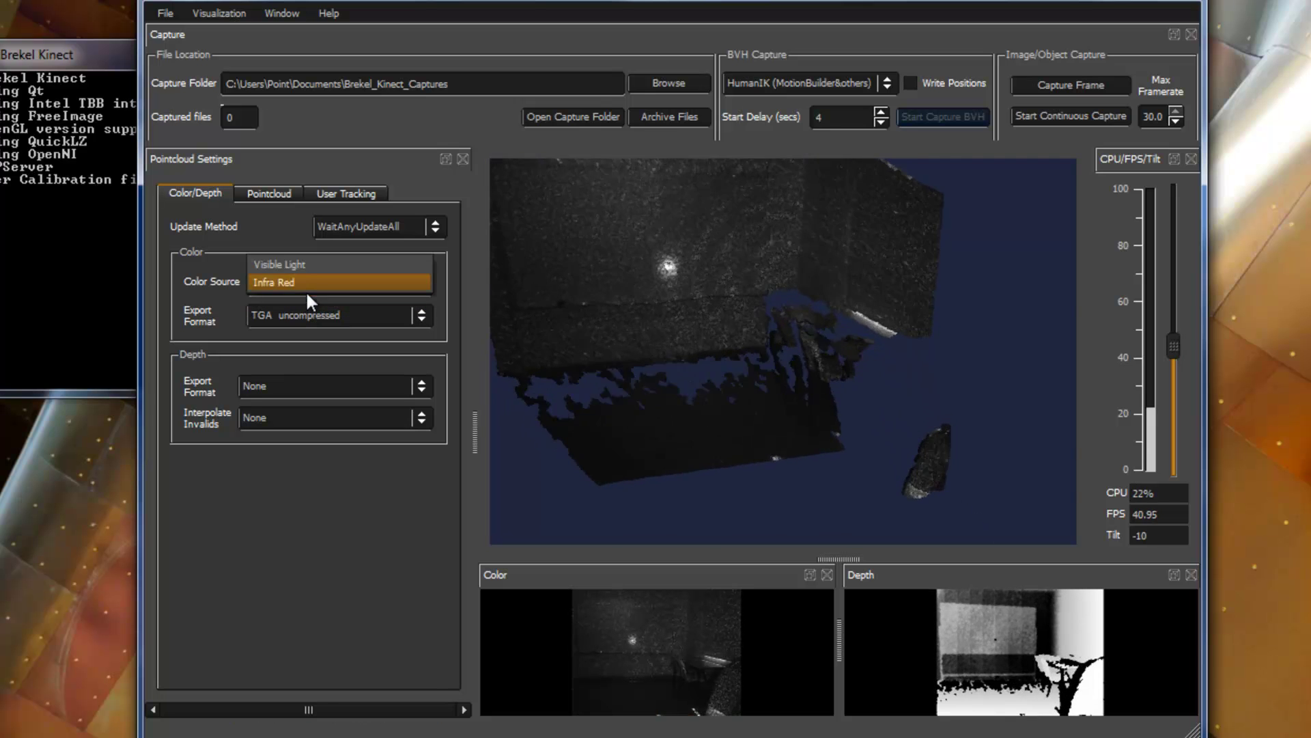
key(Escape)
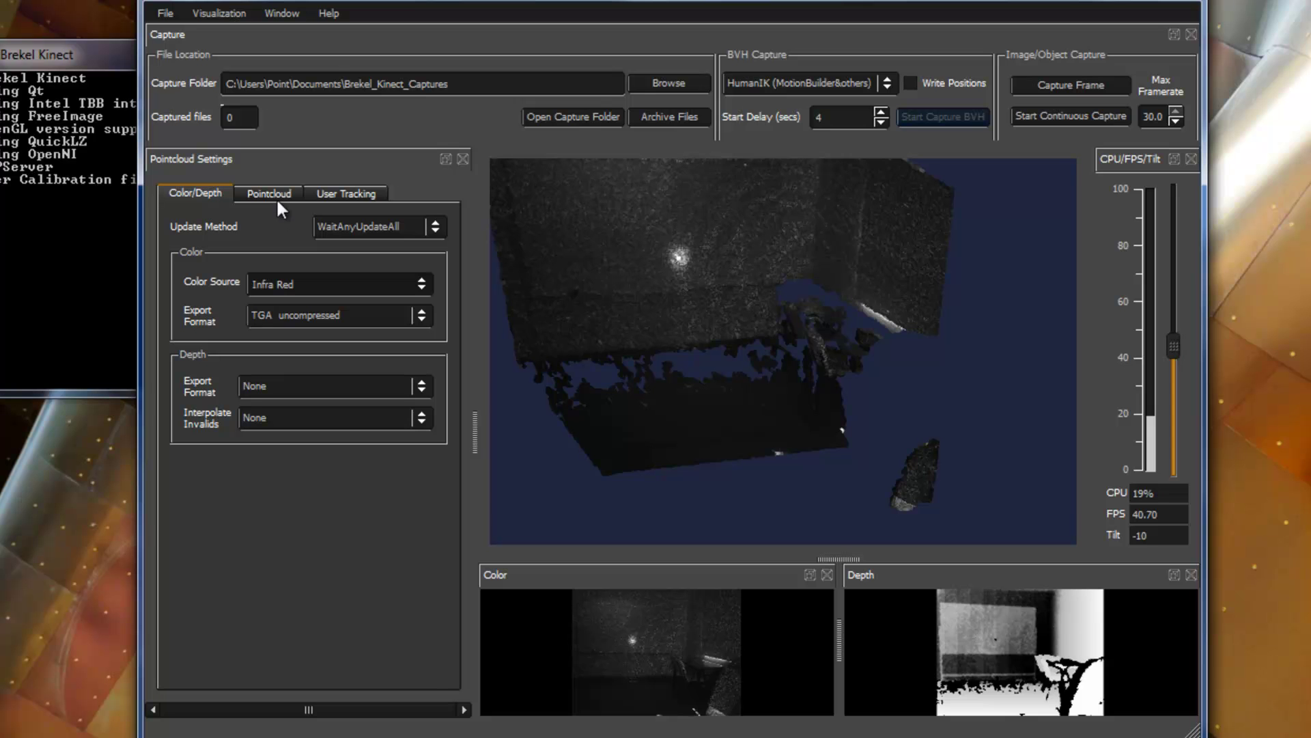
key(Up)
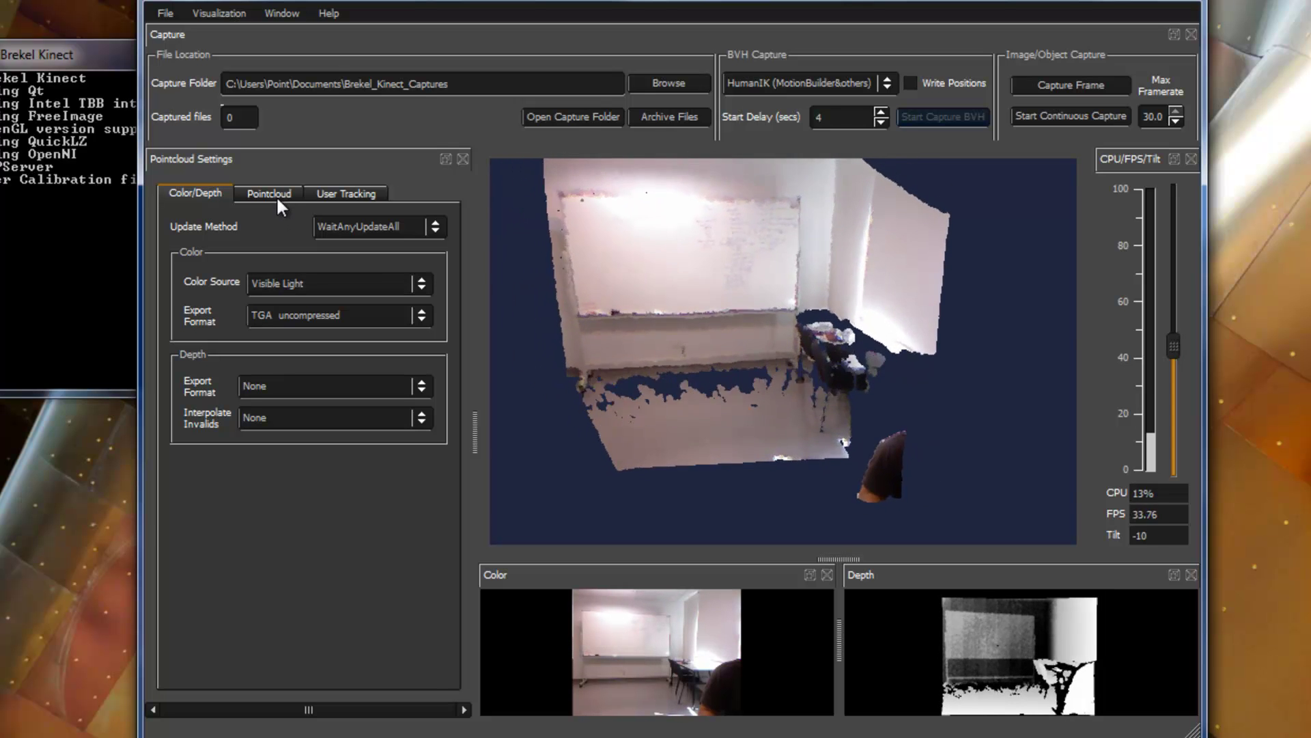
Set the pointcloud's draw/export mode to Quads.
click(271, 193)
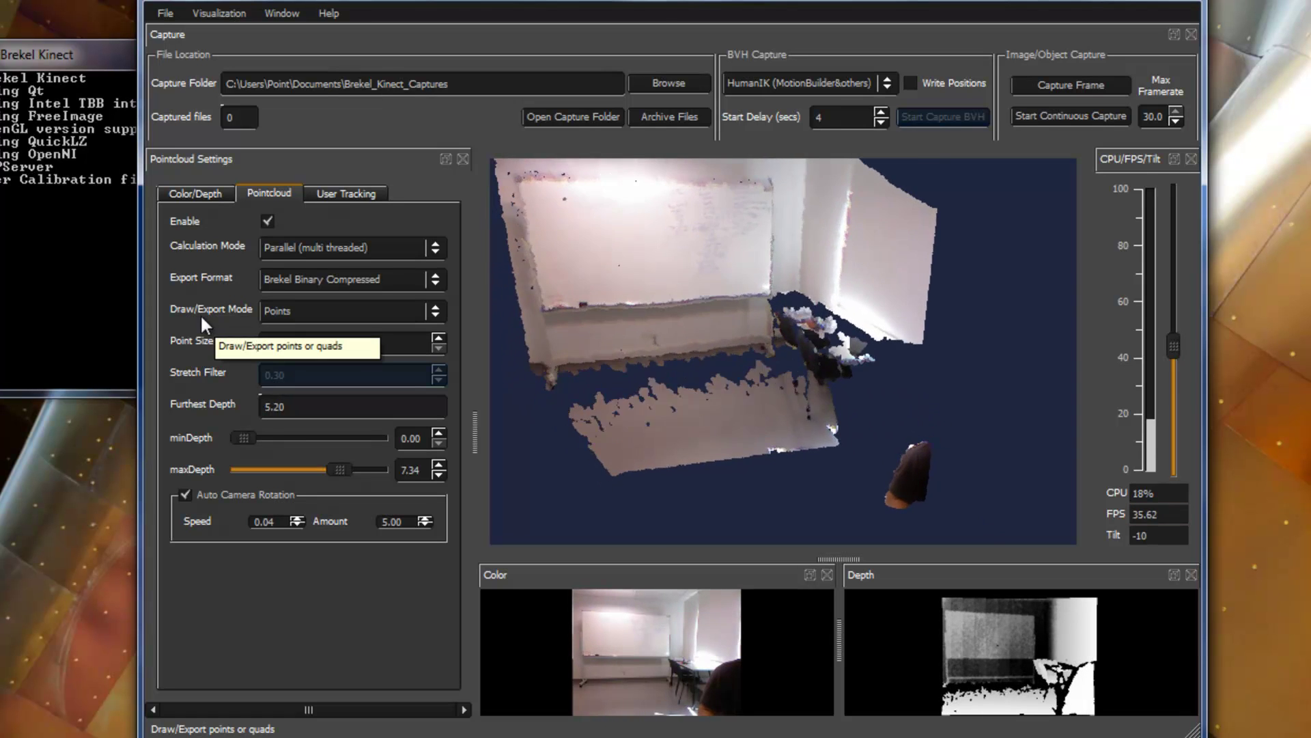
click(306, 309)
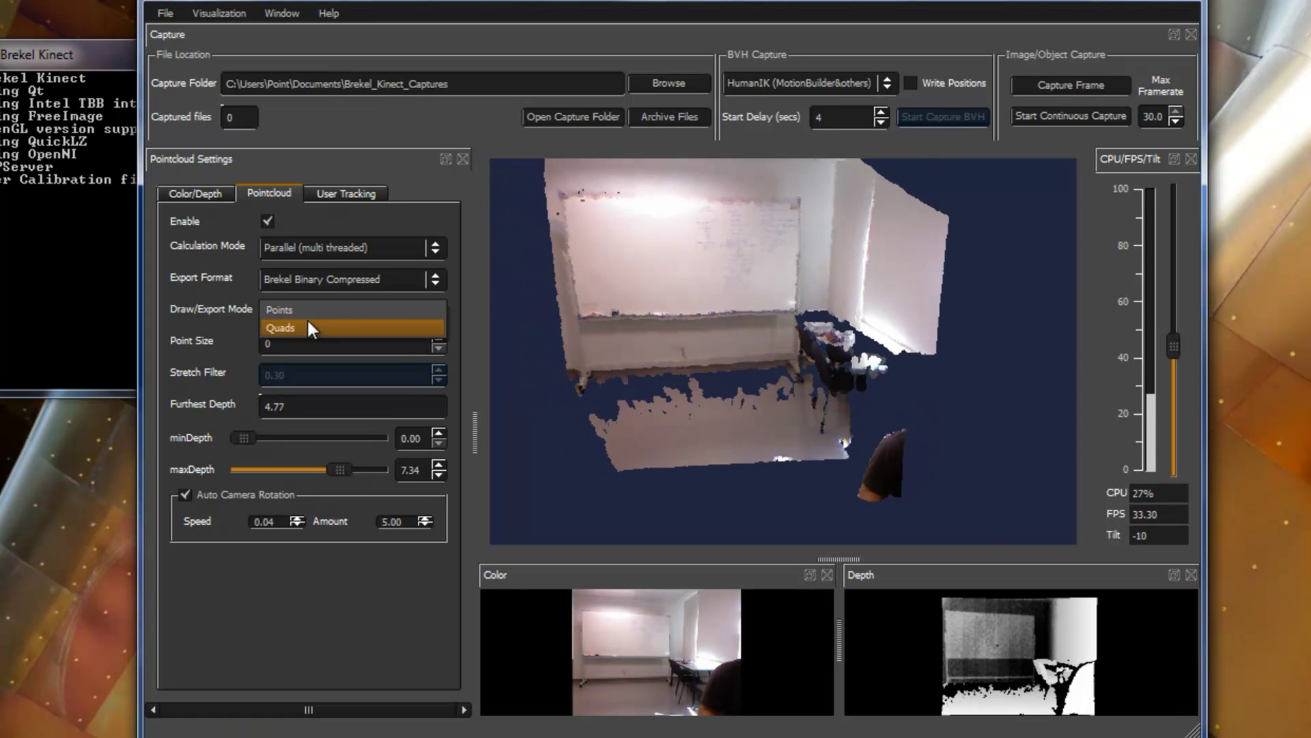
click(307, 327)
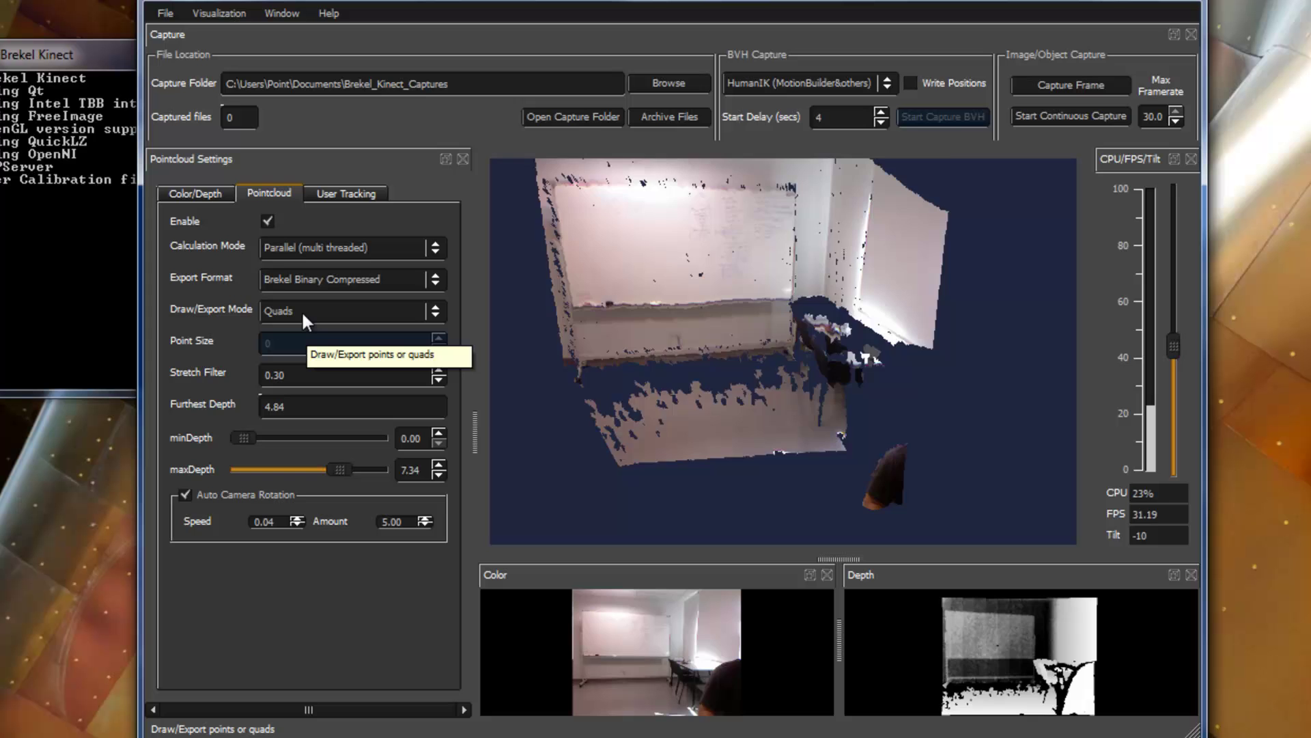
click(301, 312)
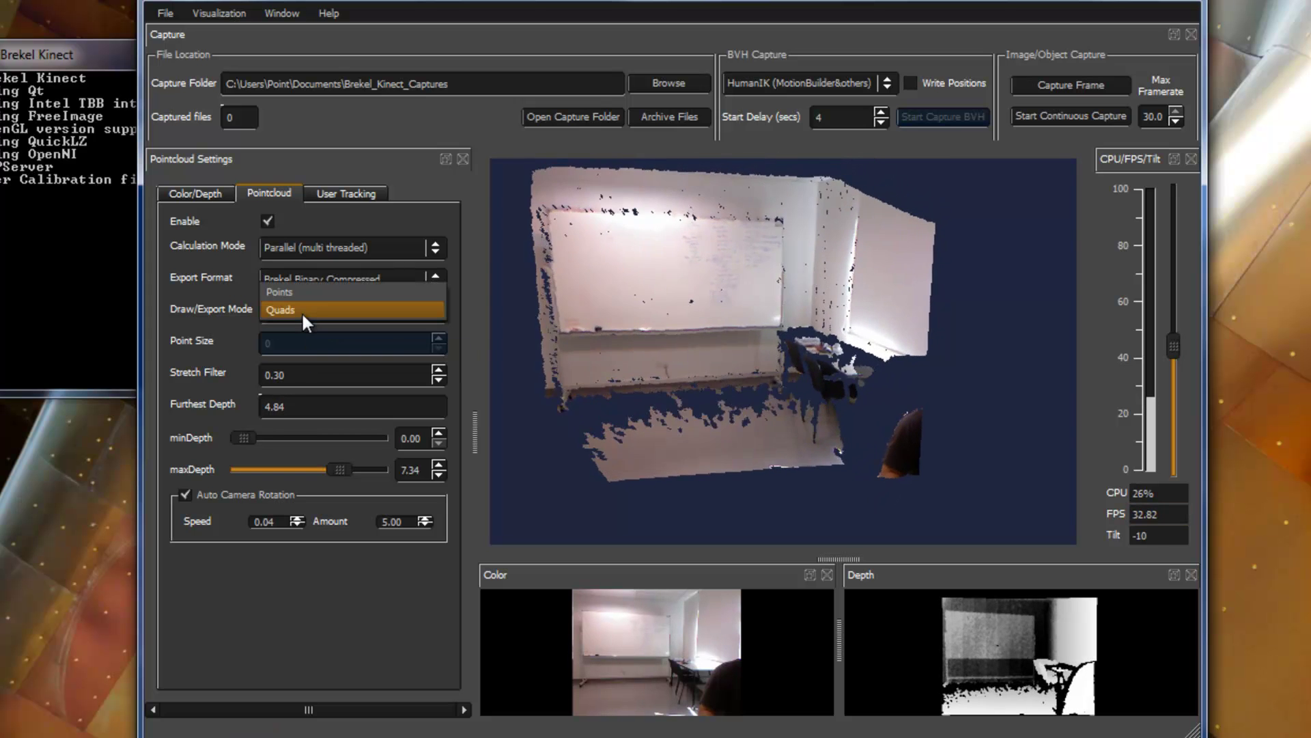
click(303, 308)
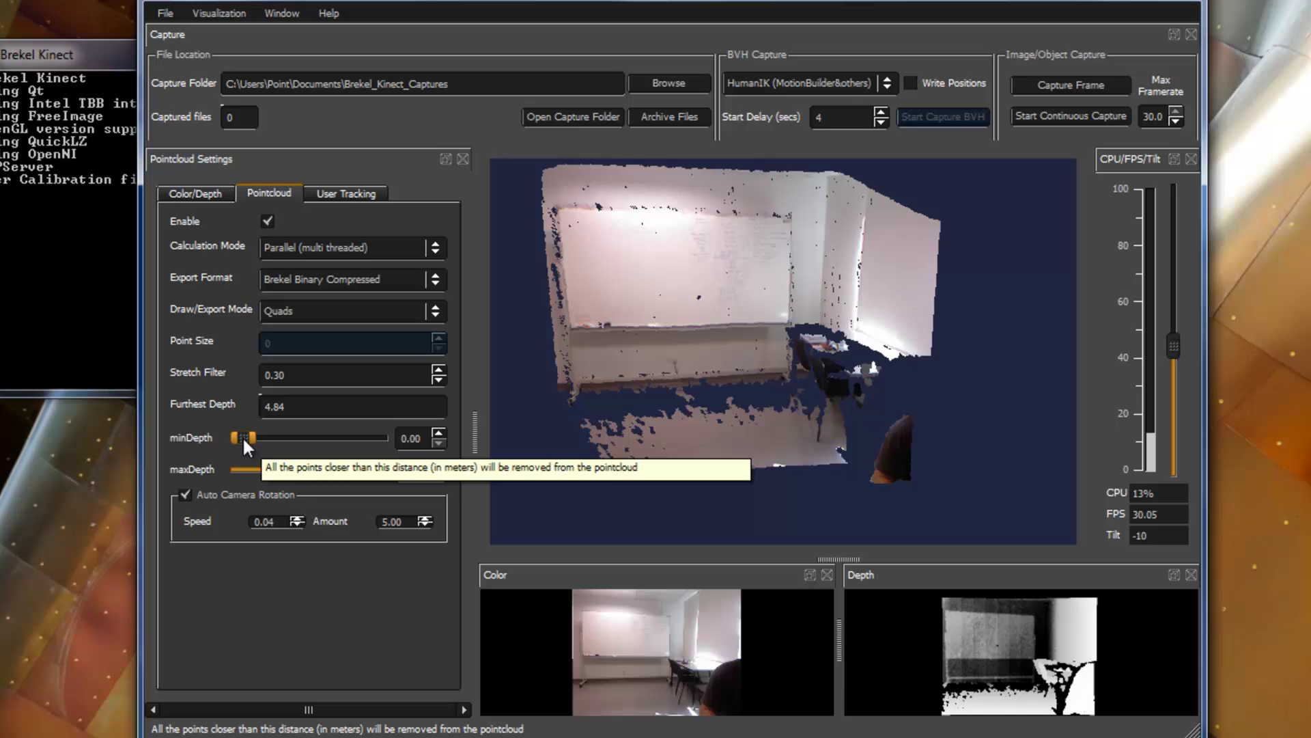
Limit the pointcloud to a minimum depth of 1.77 and maximum of 3.71, and set the Kinect's tilt to -8.
drag(243, 436, 265, 452)
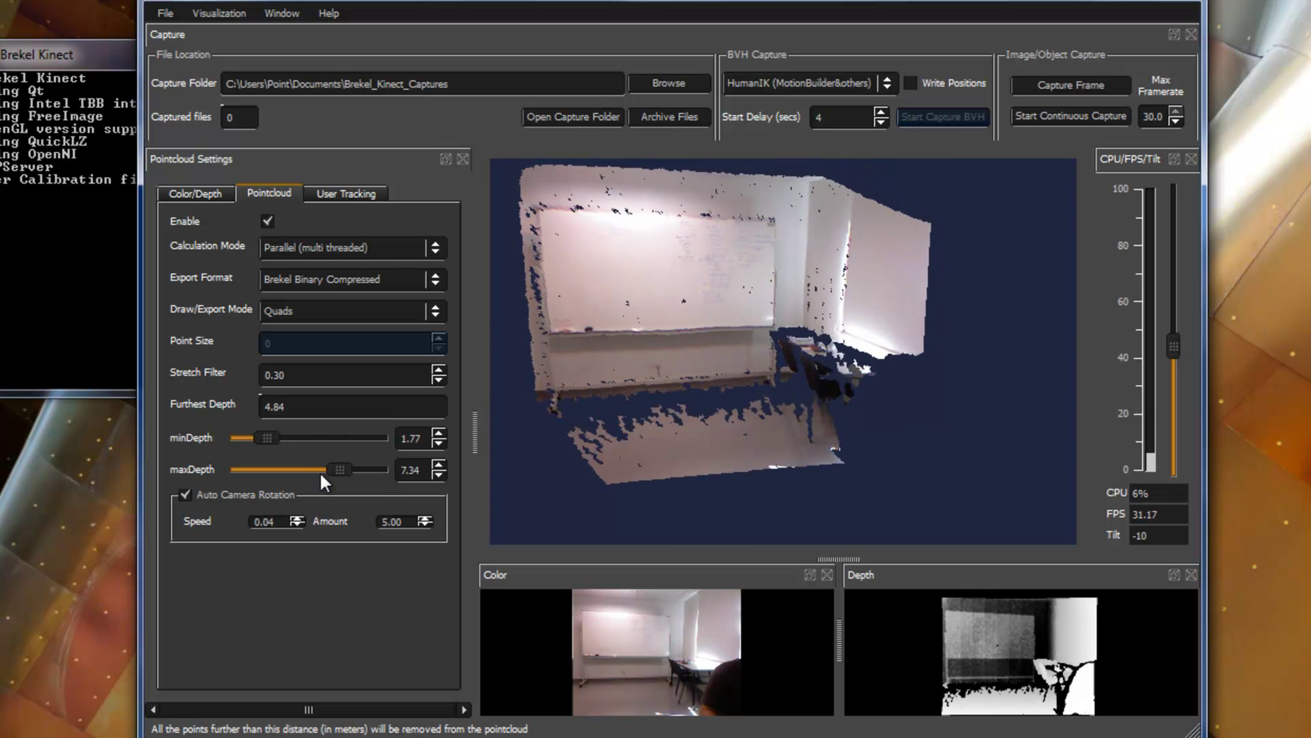
drag(328, 469, 280, 469)
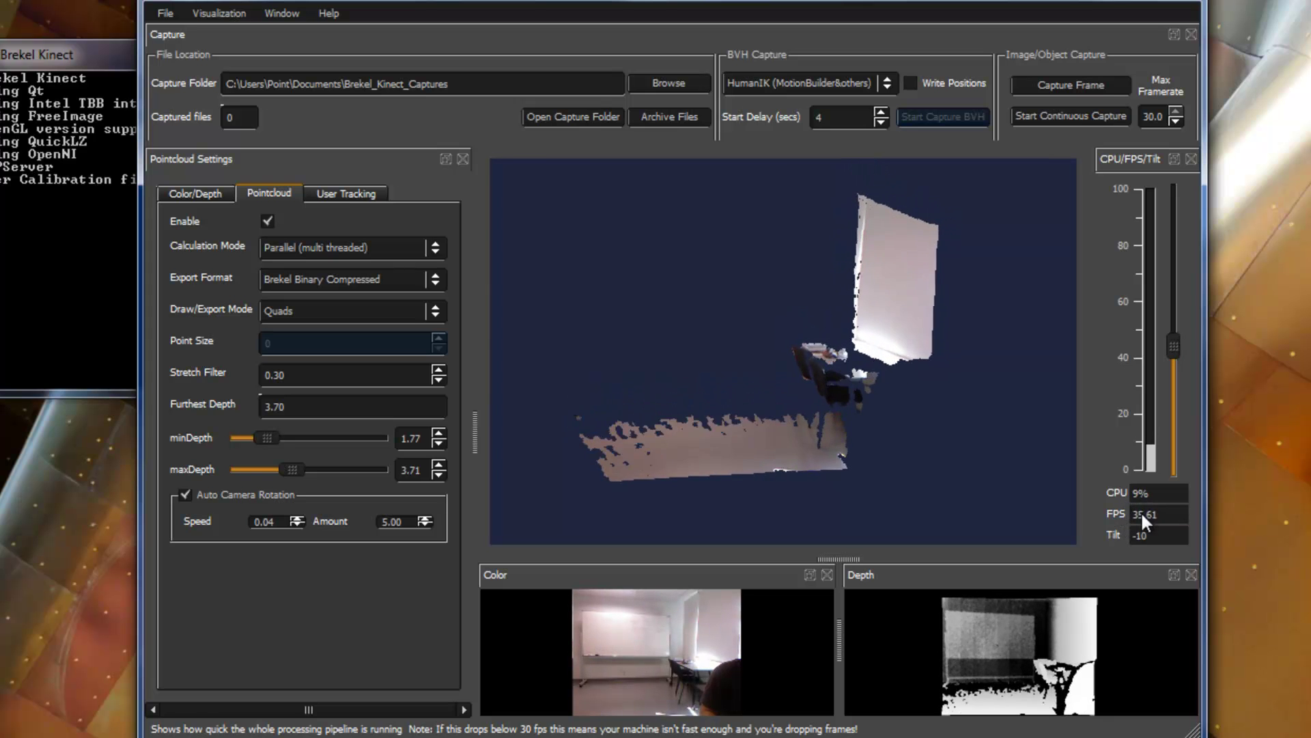
mouse_move(1115, 515)
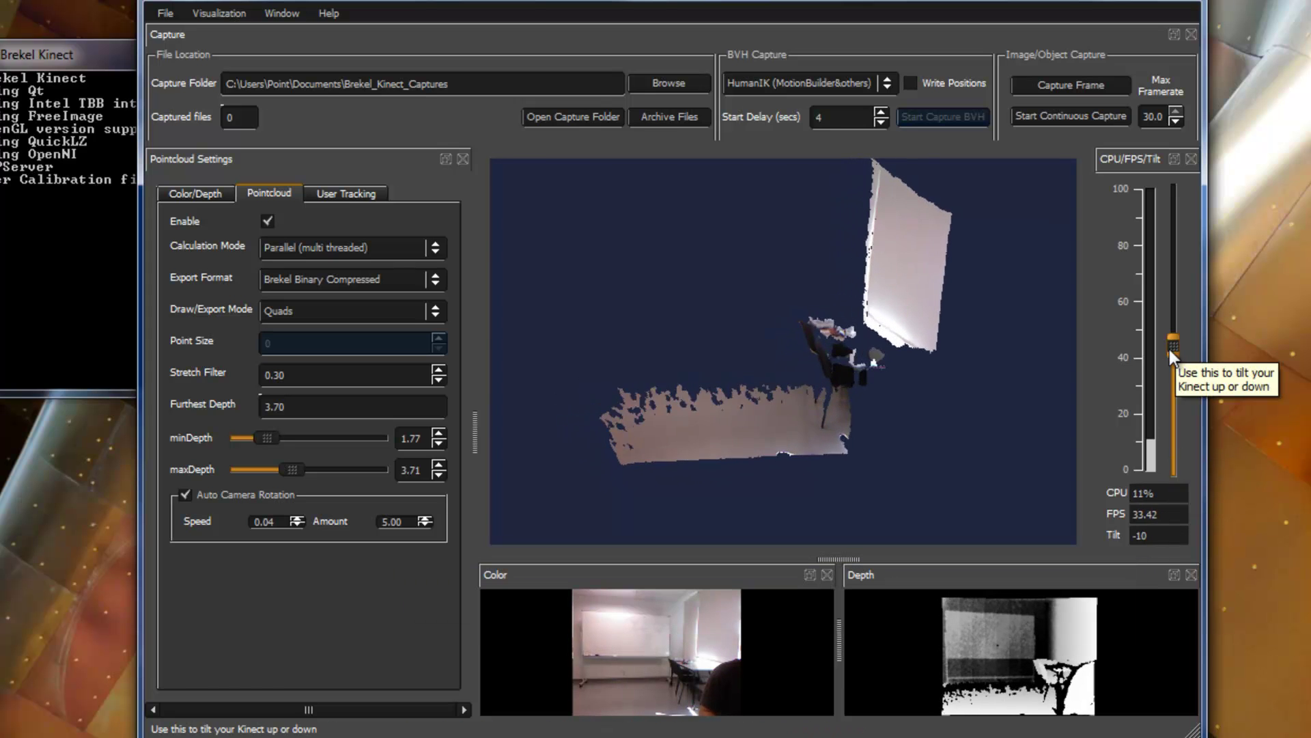
mouse_move(1171, 350)
mouse_down()
mouse_move(1175, 330)
mouse_move(1166, 343)
mouse_up()
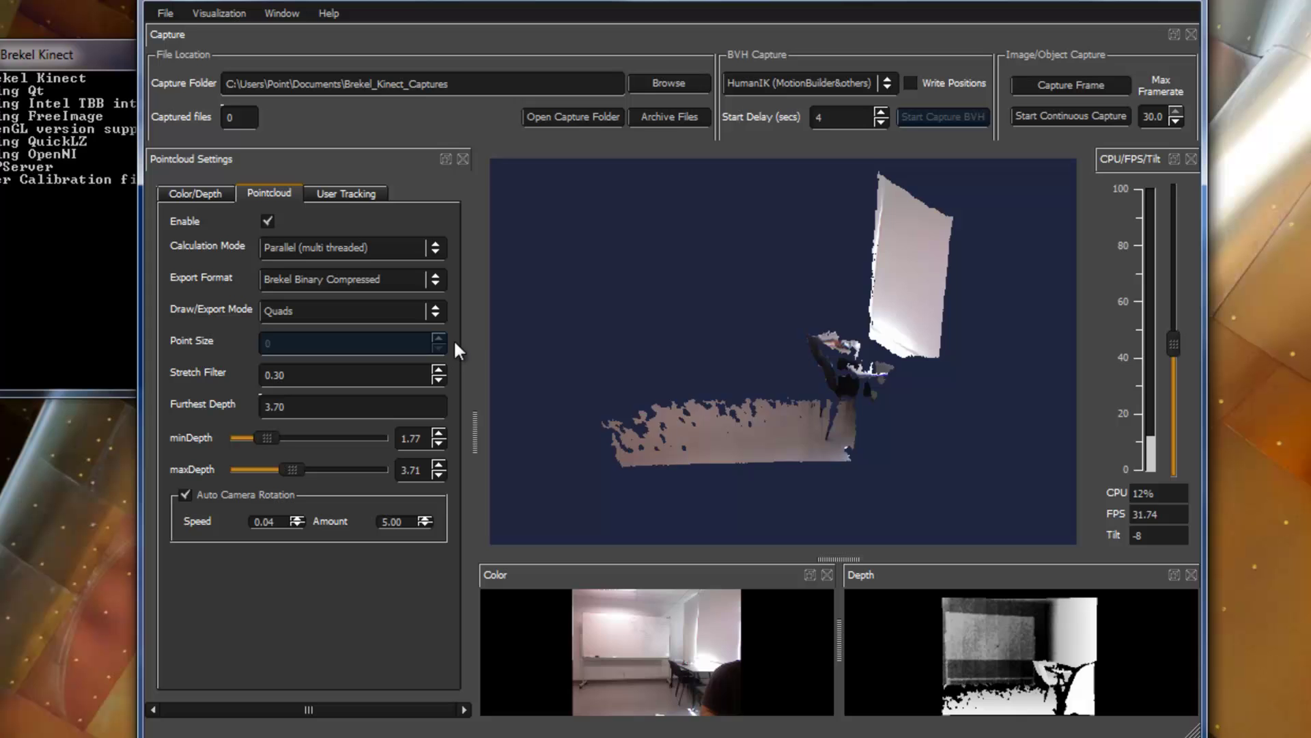
Set the NITE skeleton smoothing to 0.70 and turn off PrimeSense NITE user tracking.
click(347, 191)
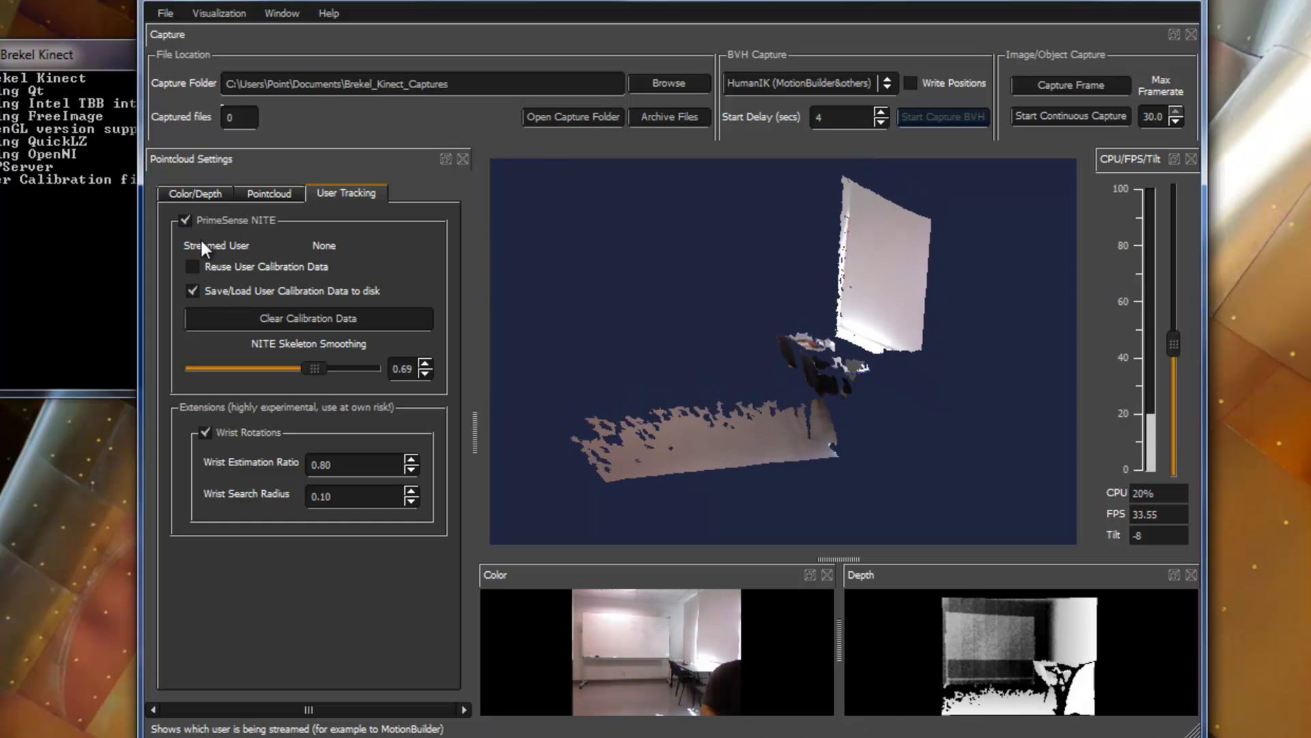
click(185, 221)
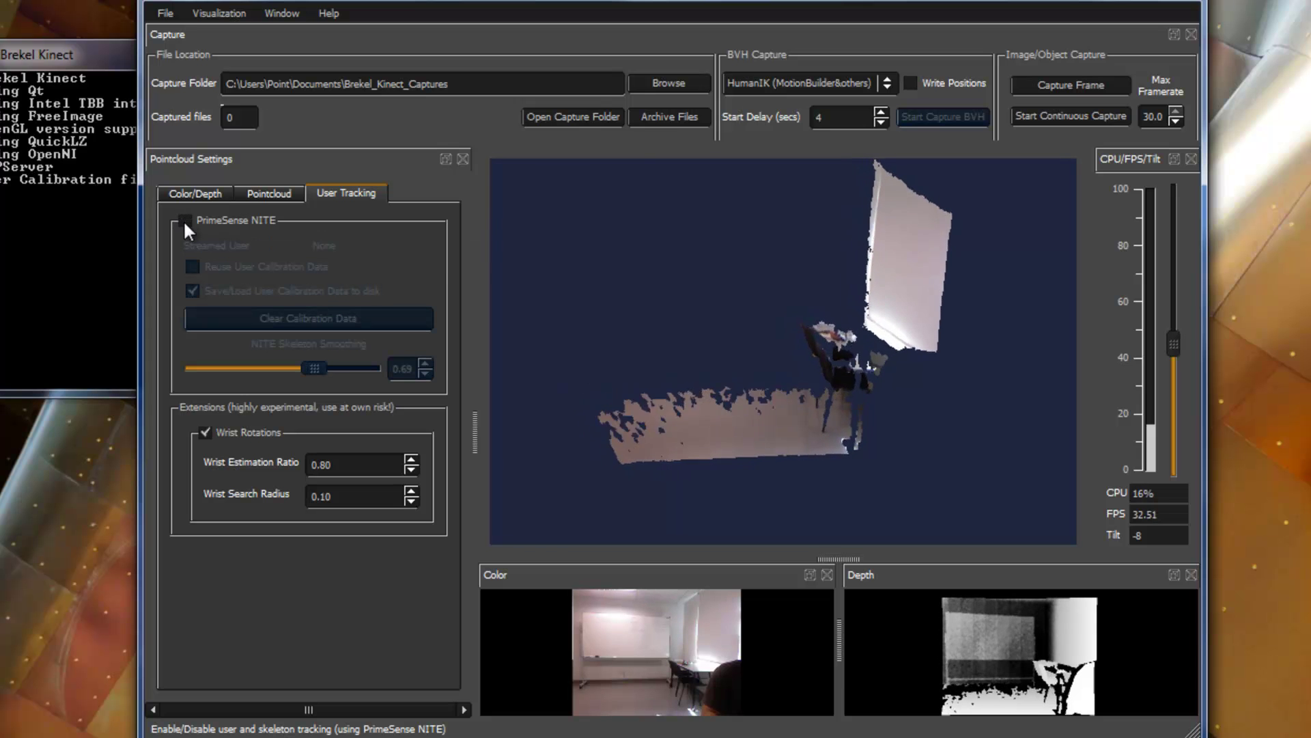
click(185, 221)
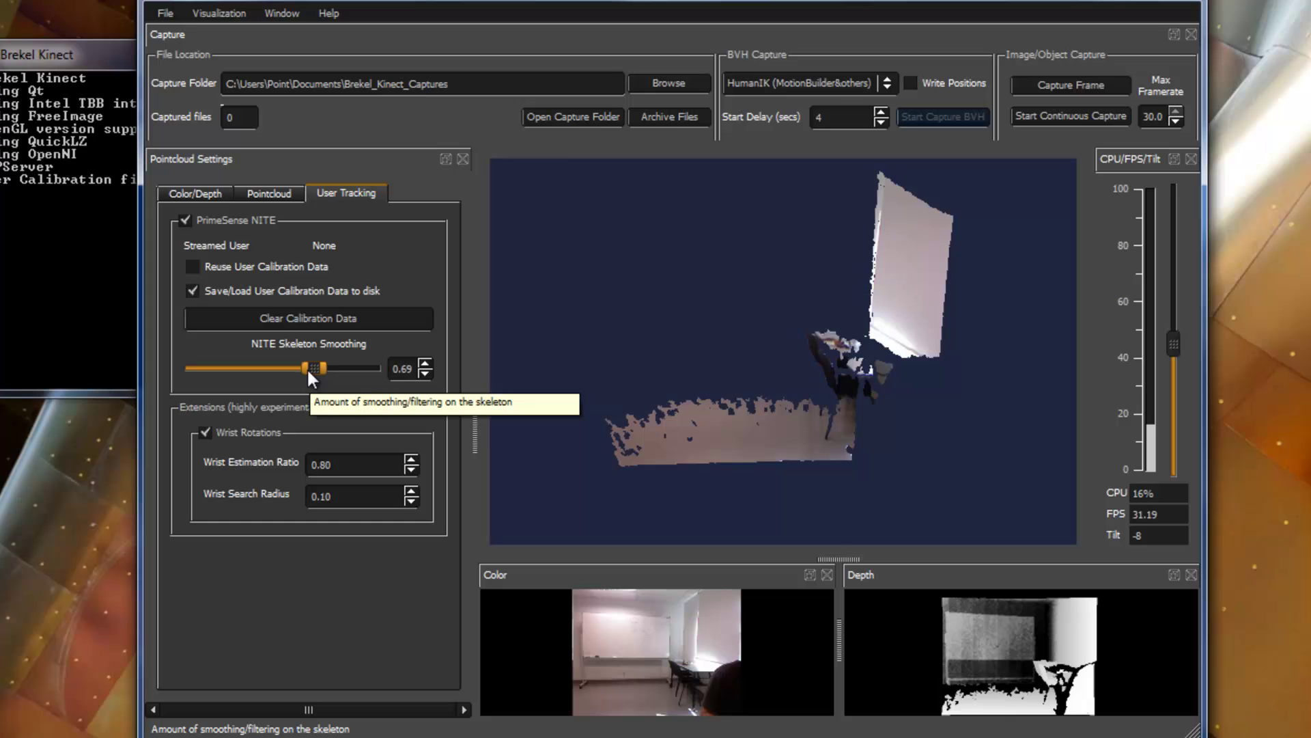
drag(310, 372, 309, 372)
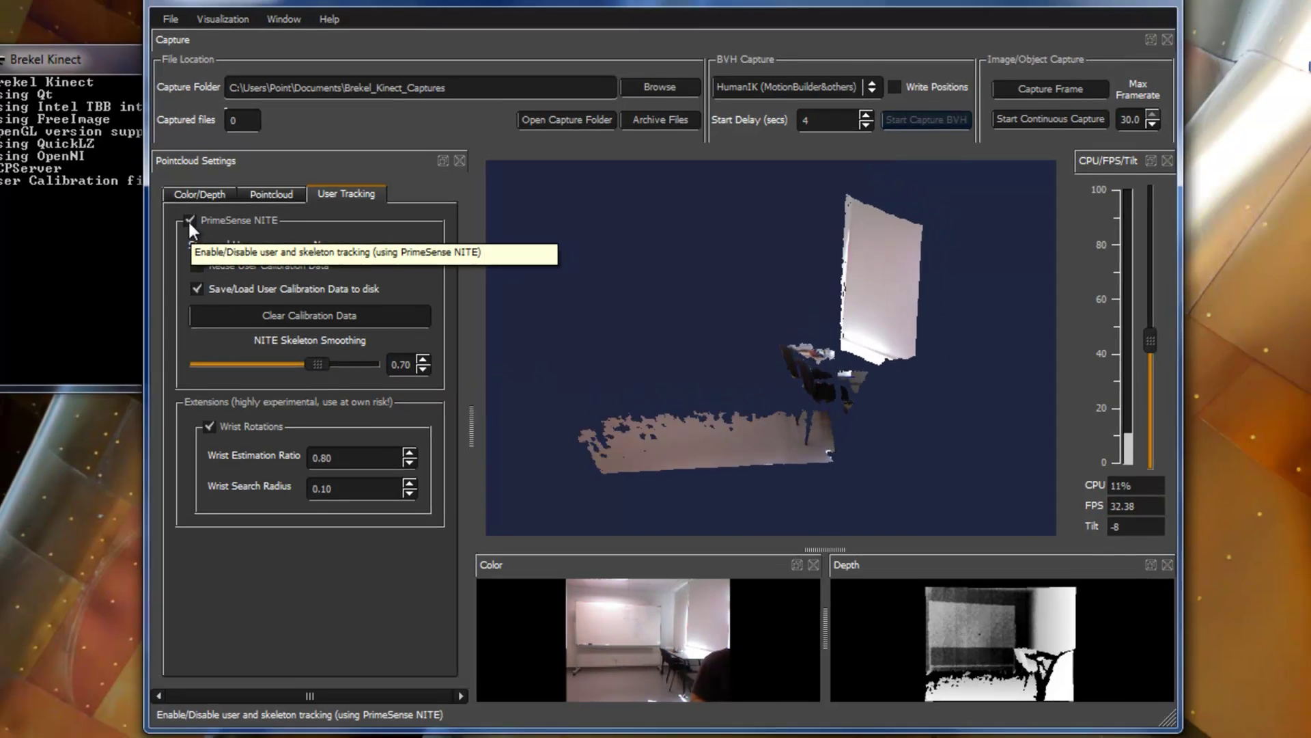
click(189, 222)
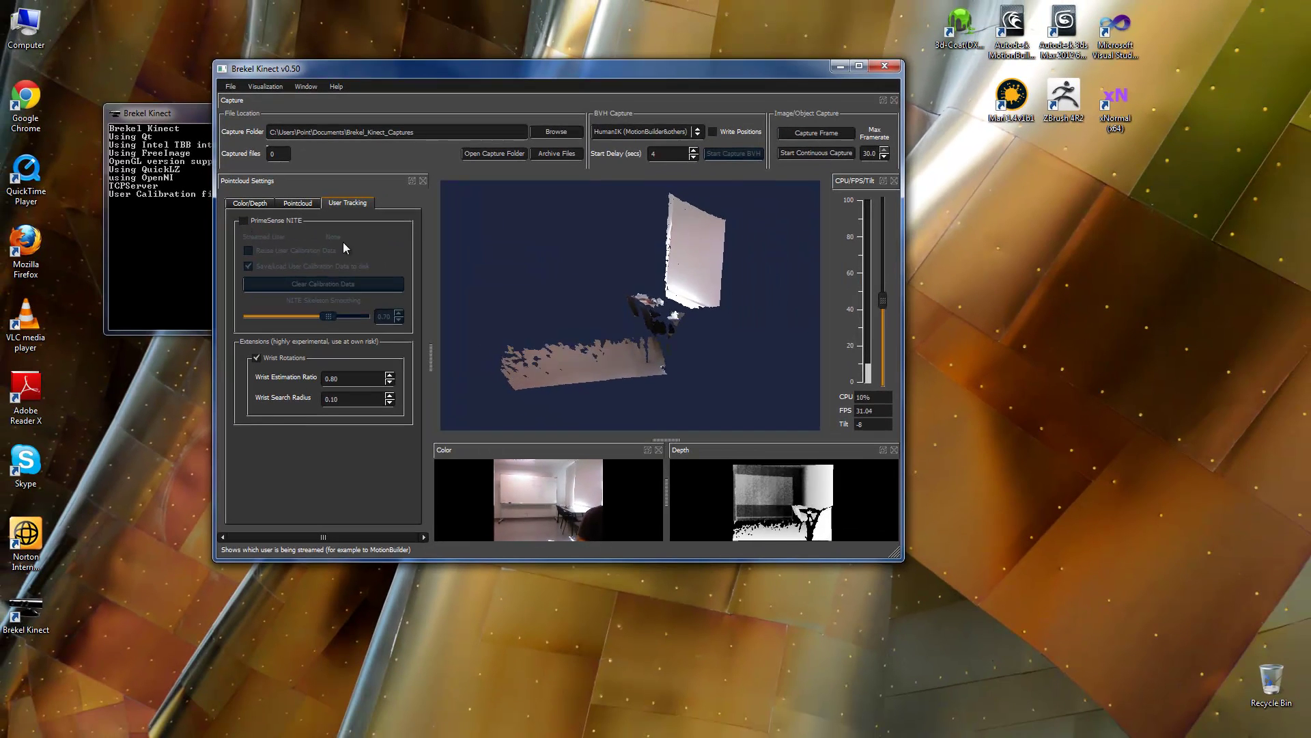
Move the Brekel Kinect window aside, switch to Autodesk MotionBuilder and dismiss its Learning Movies window.
drag(620, 61, 519, 105)
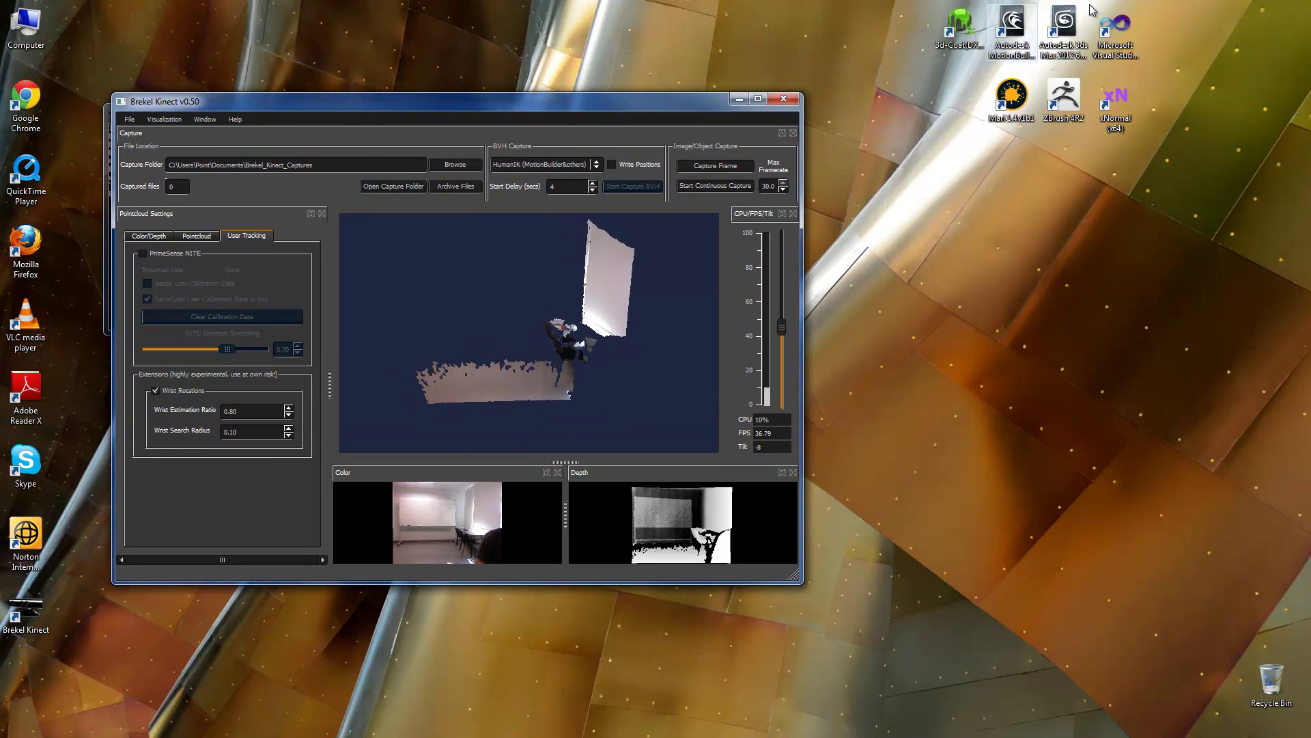
click(1018, 27)
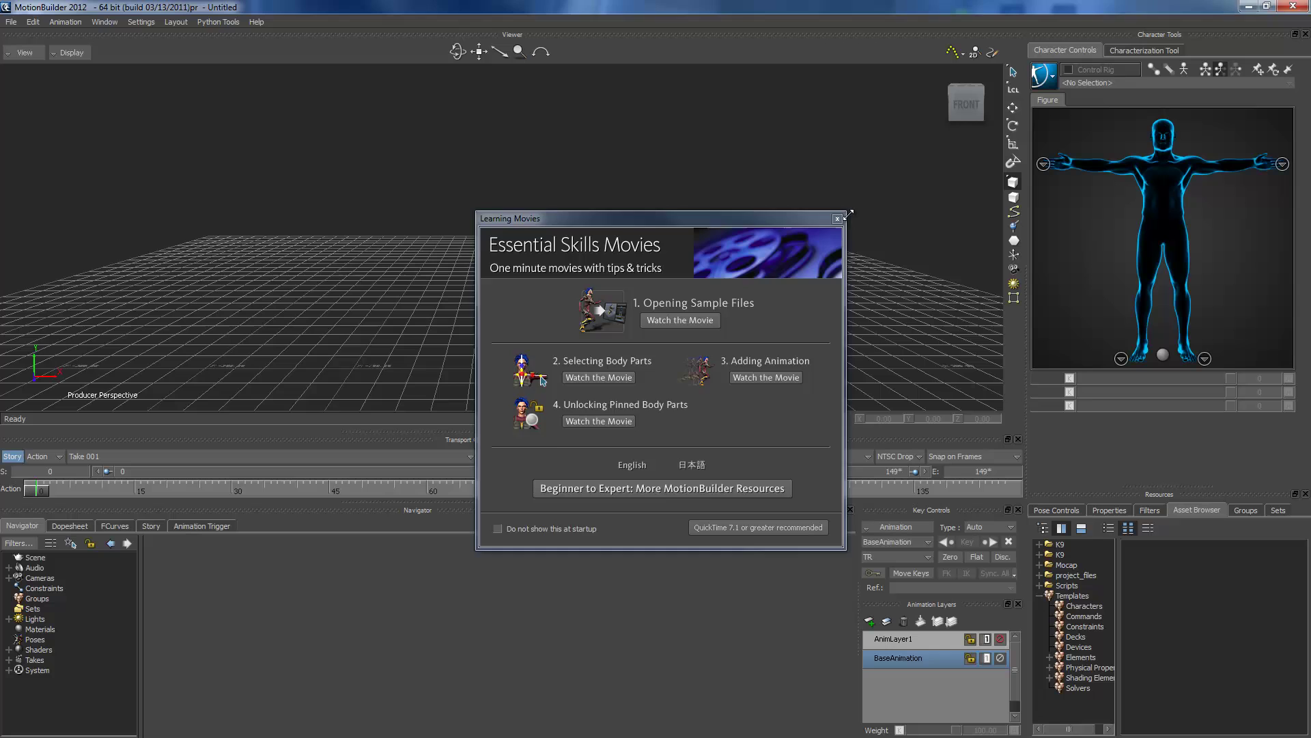
click(837, 218)
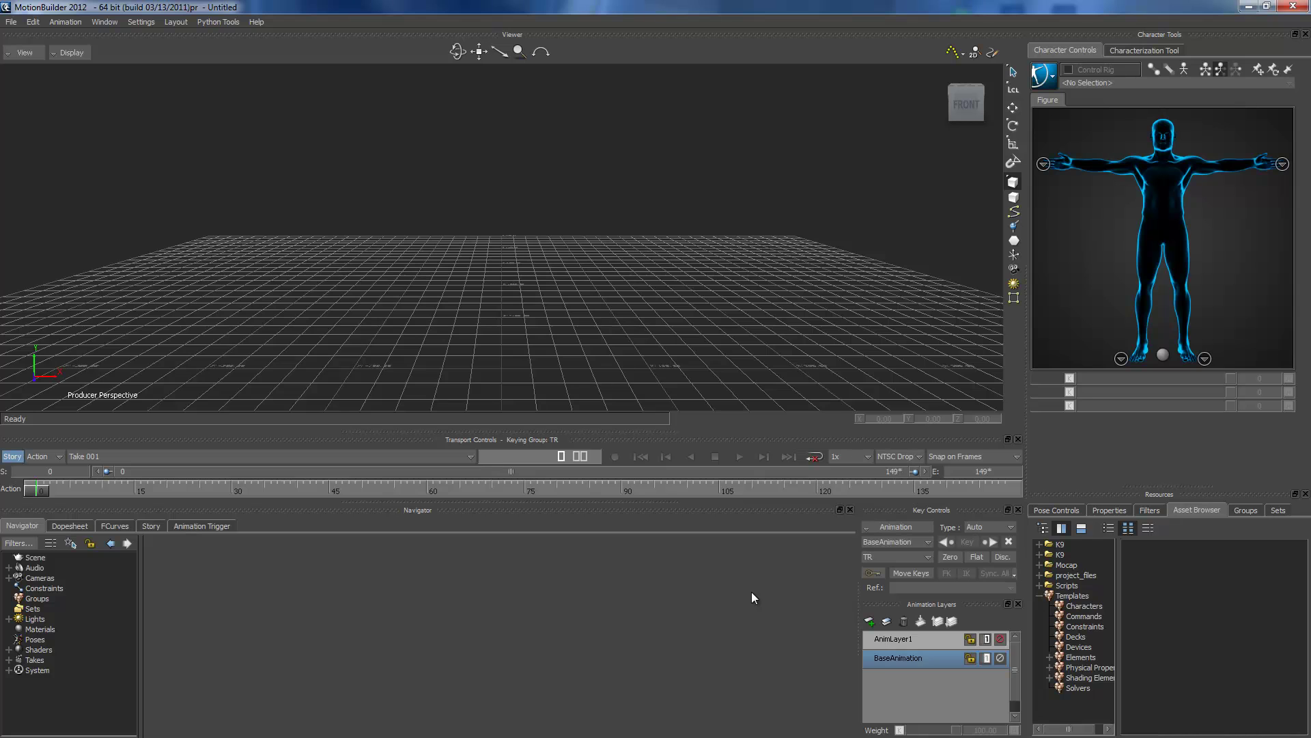
Add a Brekel Kinect Device from the device templates to the empty scene.
click(1079, 646)
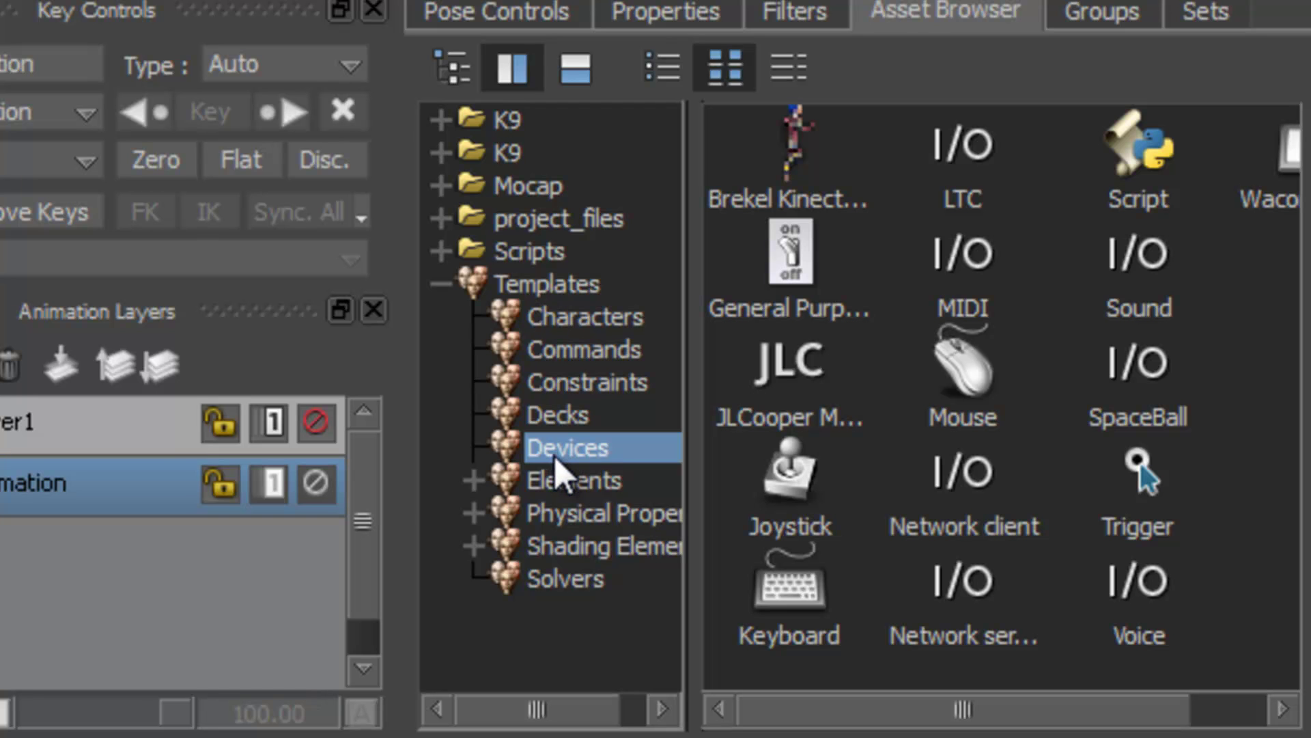
click(799, 187)
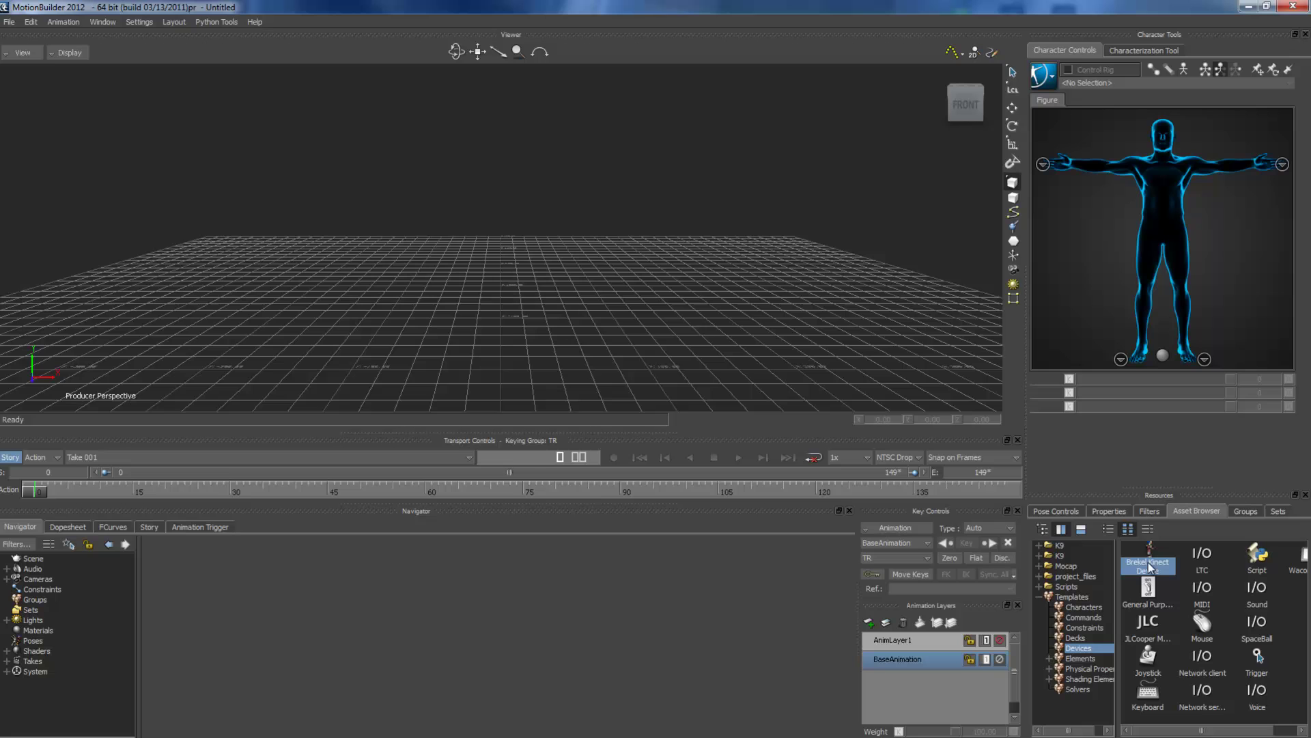
drag(1149, 566, 498, 287)
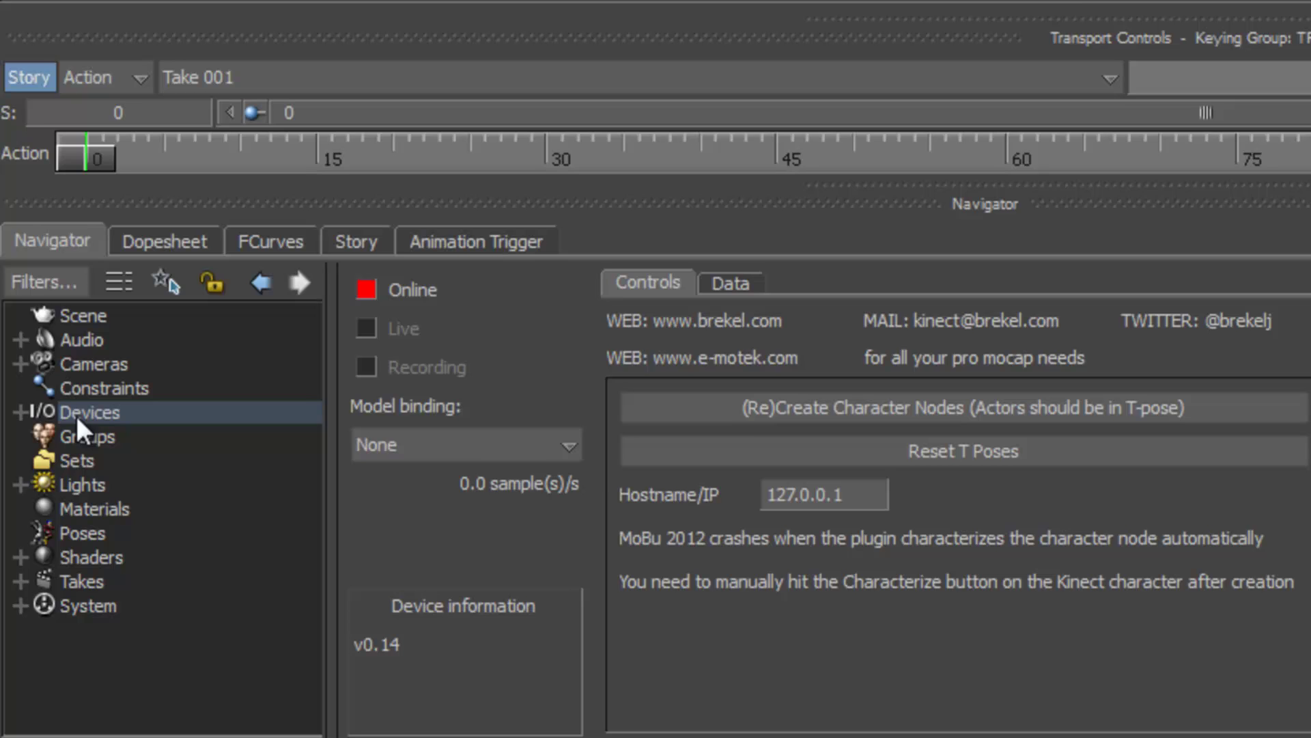
Select the Brekel Kinect Device under the scene's devices and bring it online.
click(19, 405)
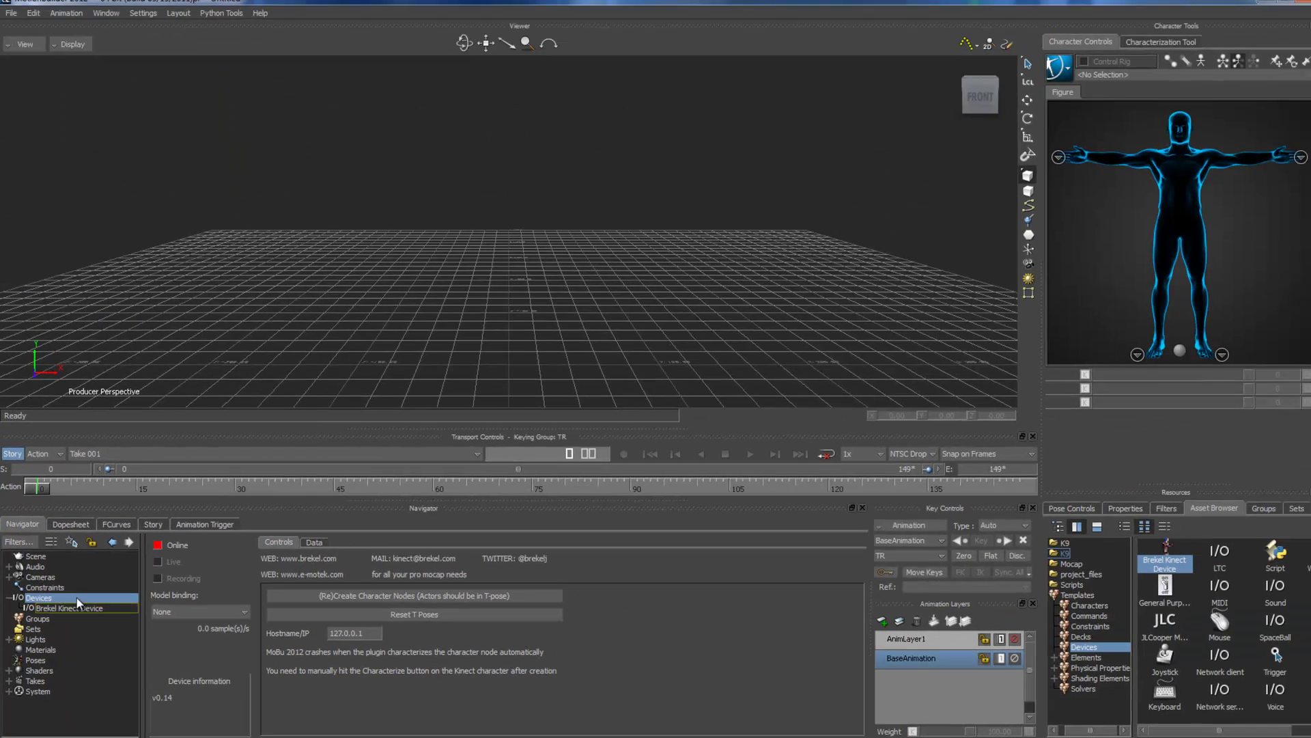
click(80, 611)
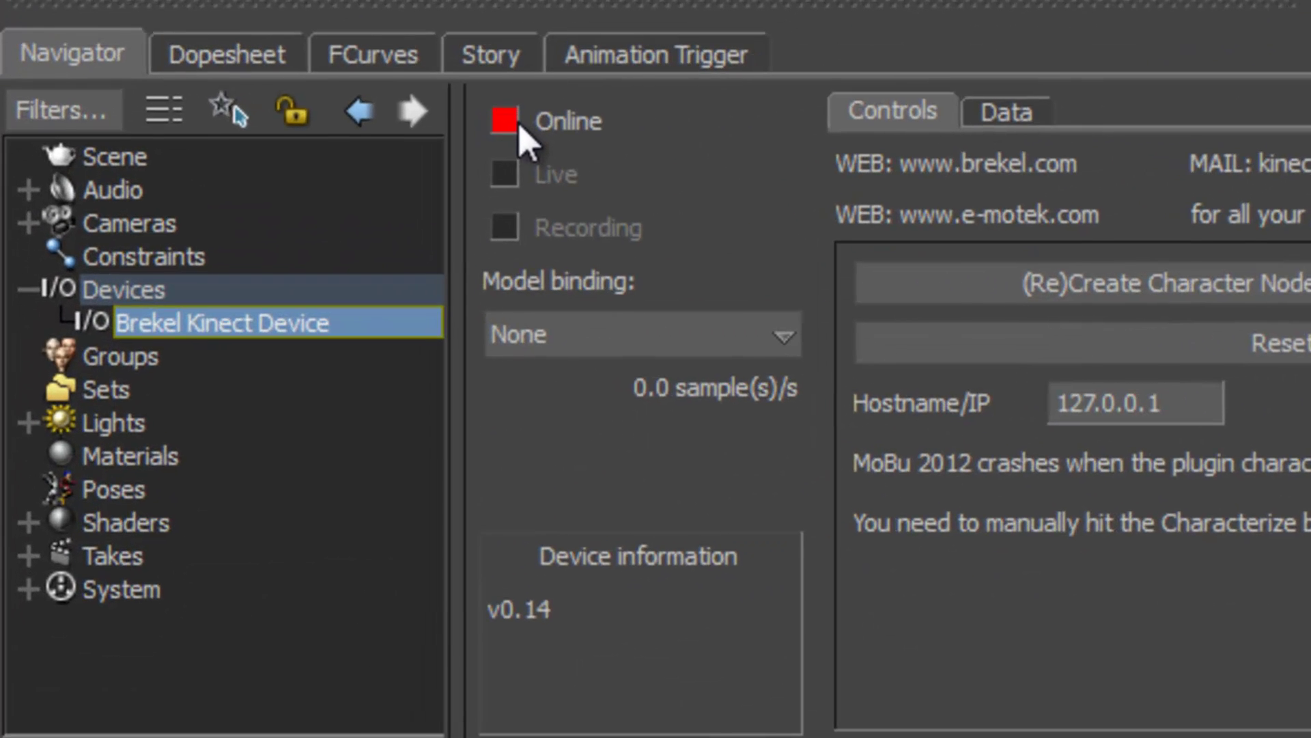
click(163, 550)
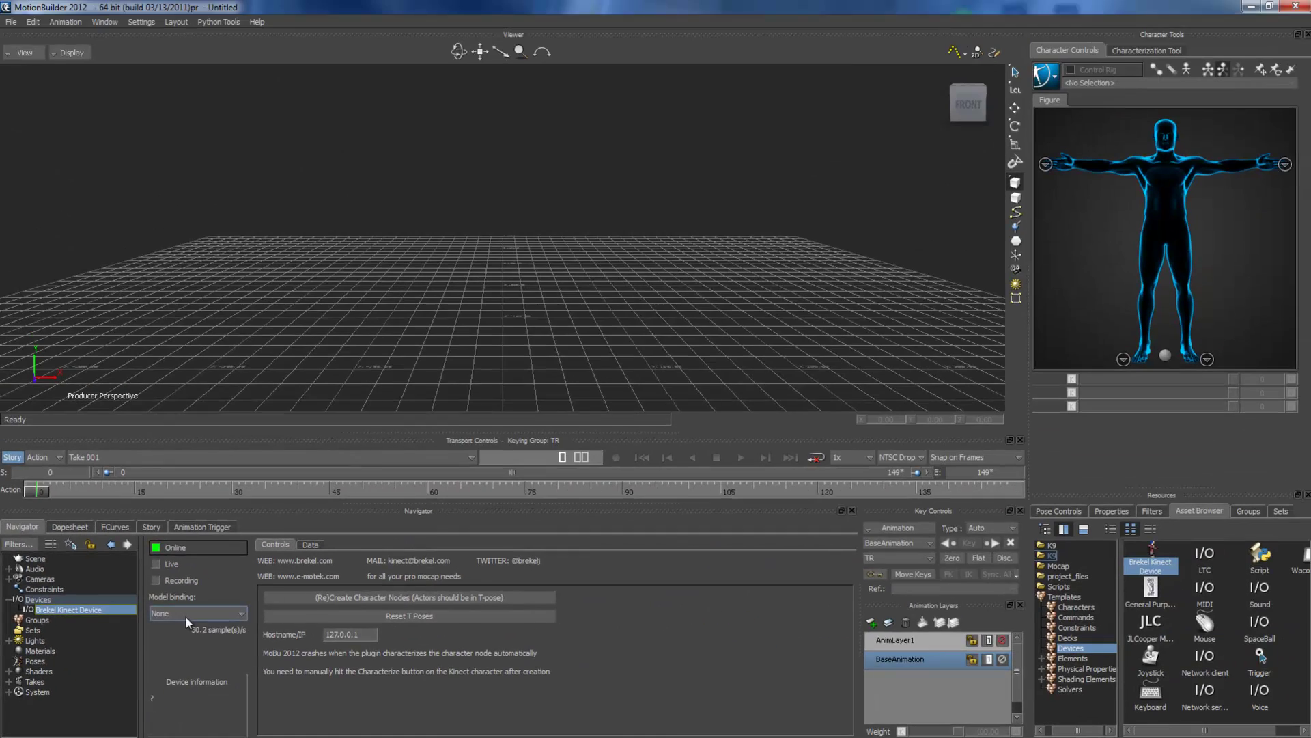
Create a new model binding for the Kinect device to generate its skeleton in the scene.
click(607, 334)
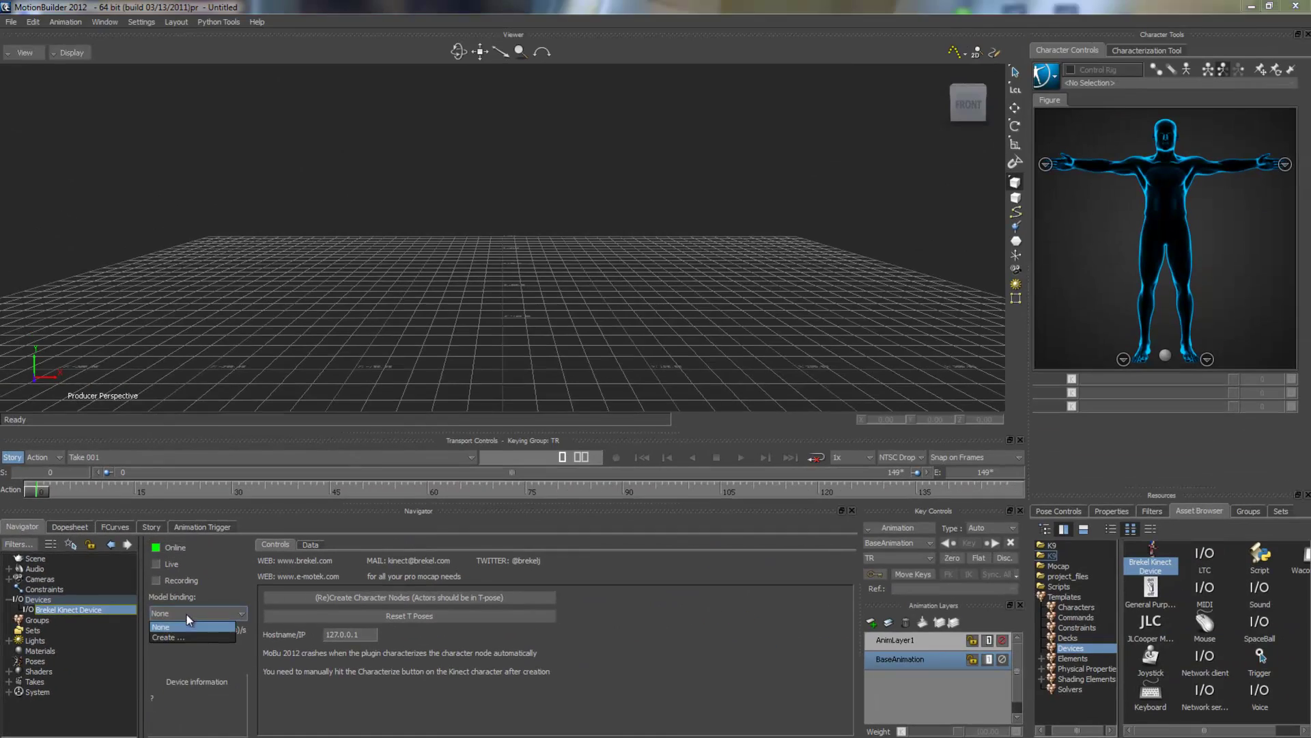
click(185, 636)
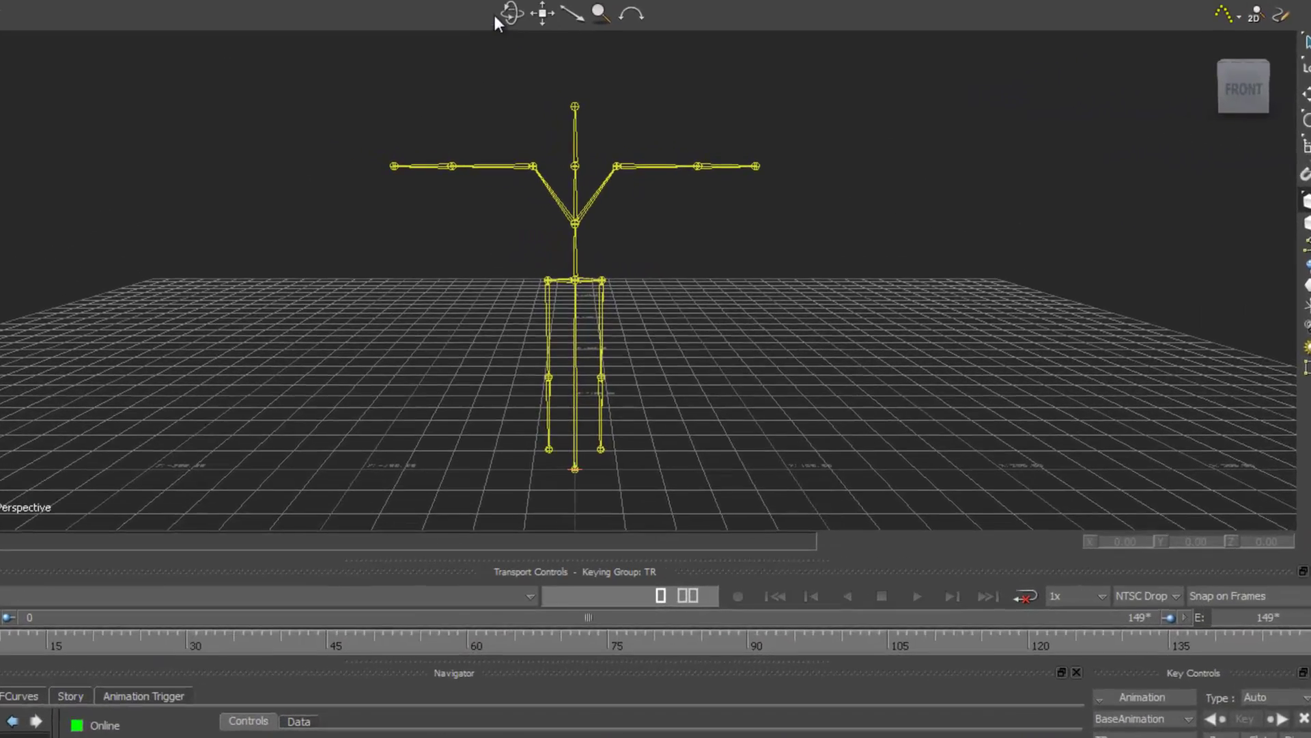
drag(484, 32, 572, 114)
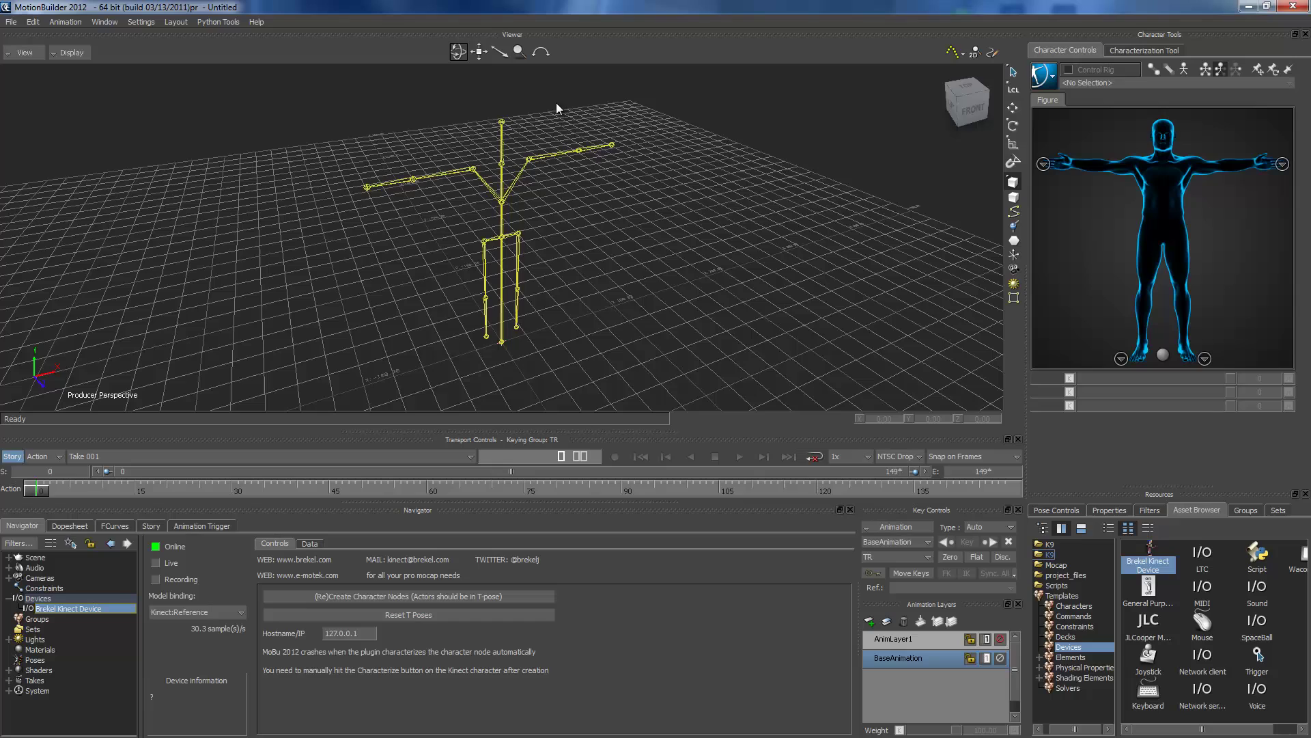
Create a new character and map its LeftArm, LeftForeArm and LeftHand nodes to Kinect:RightArm, Kinect:RightForeArm and Kinect:RightHand, mirroring to the other side.
click(1128, 49)
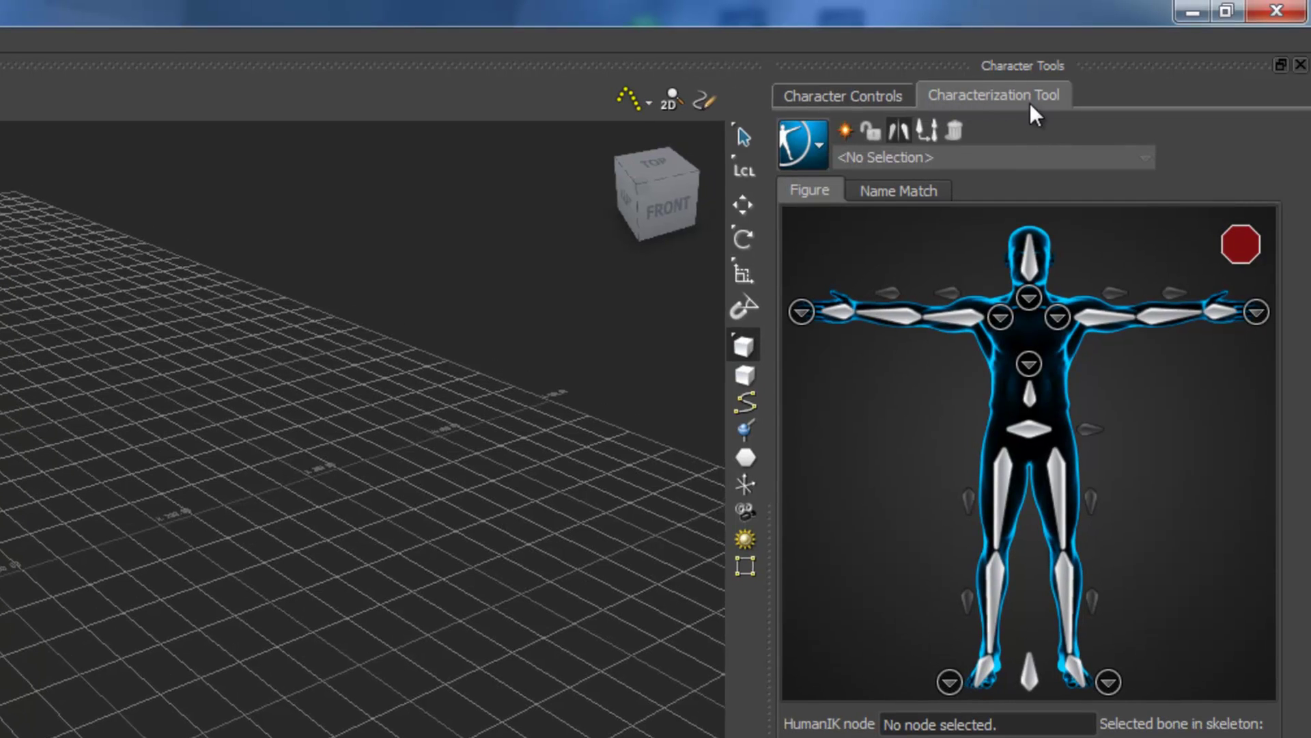
click(850, 127)
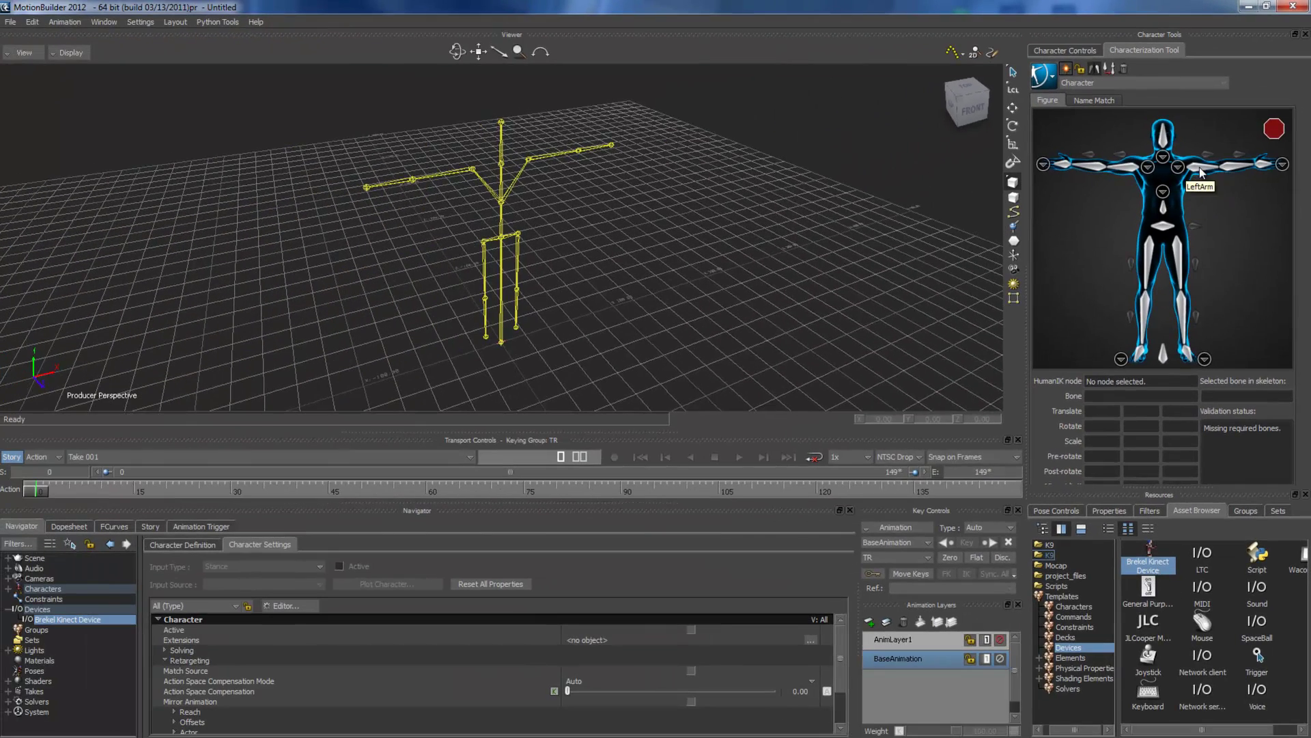
click(1200, 172)
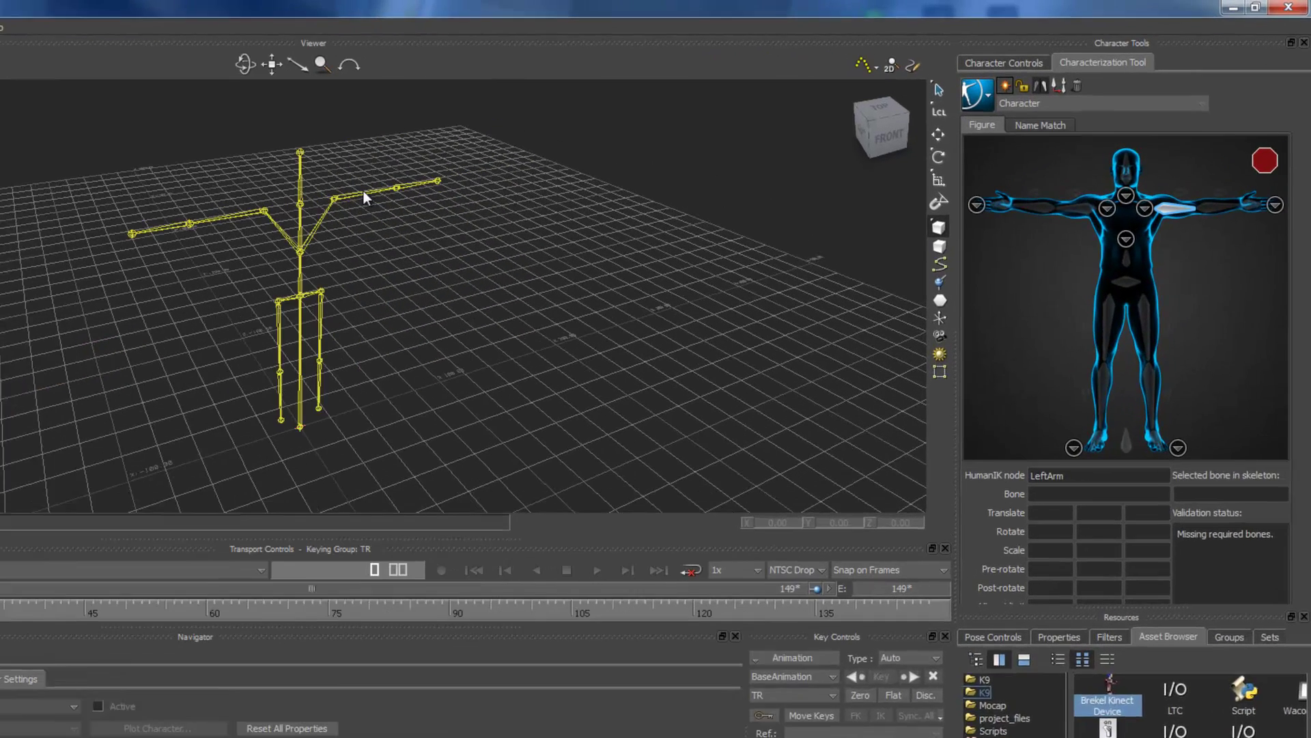
click(364, 191)
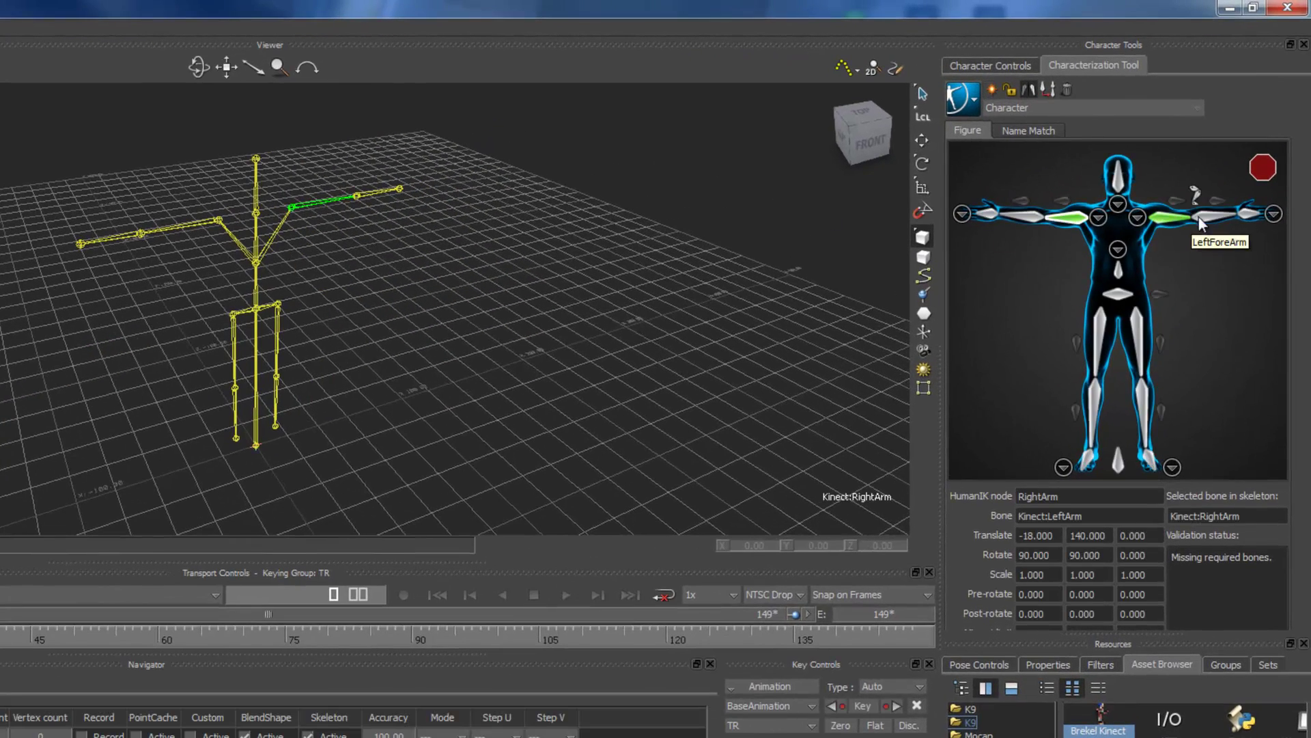
click(1205, 211)
click(368, 195)
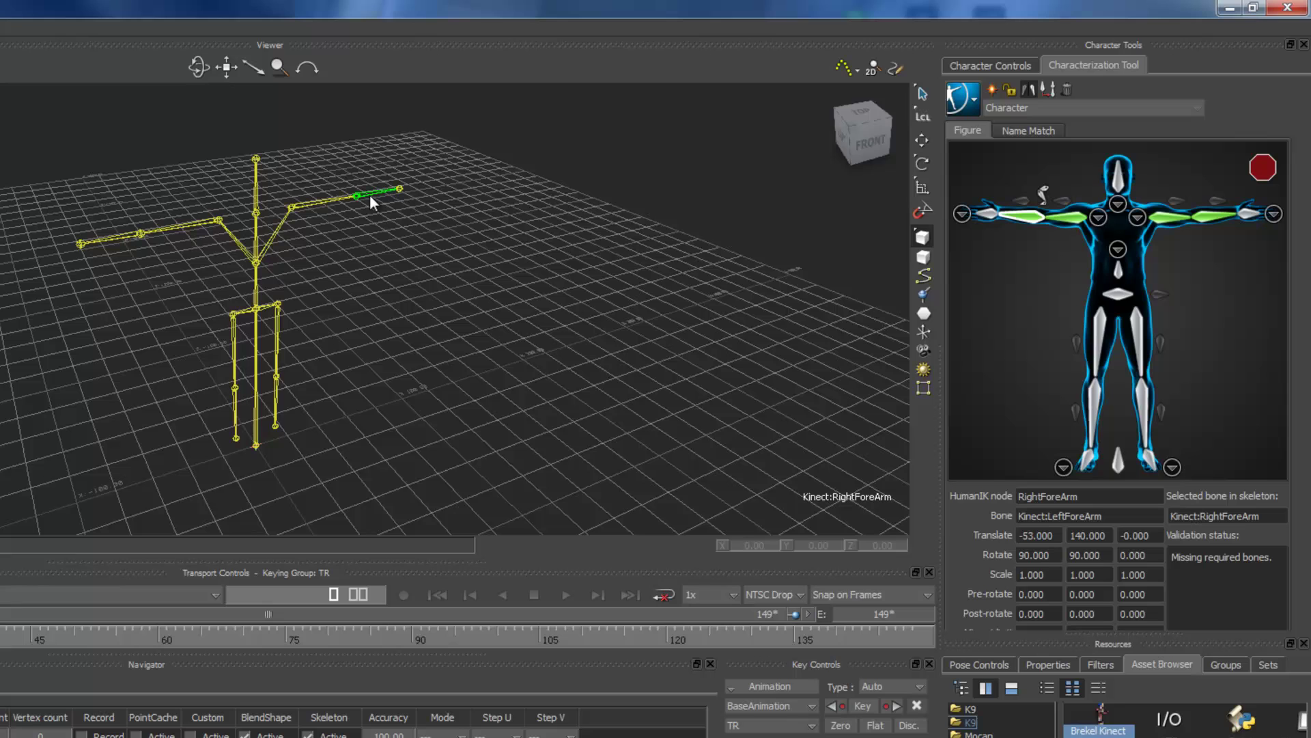
click(1249, 214)
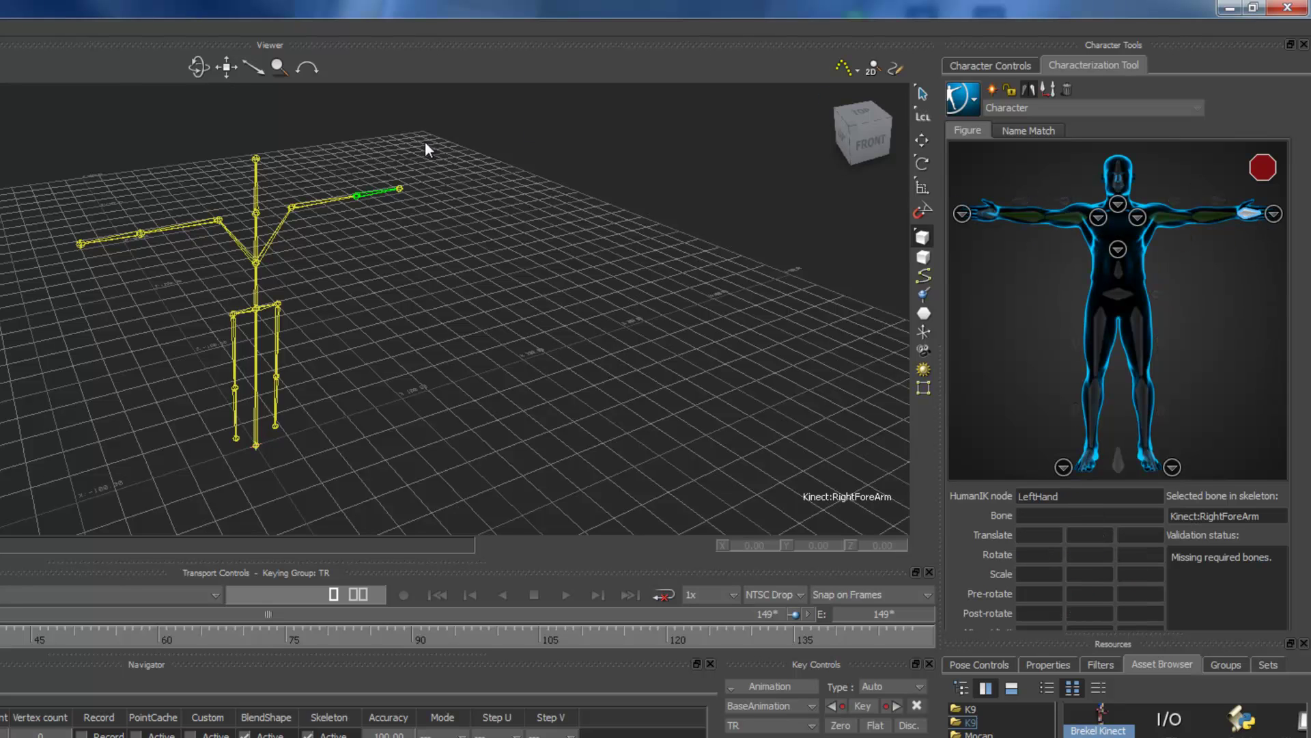
click(401, 189)
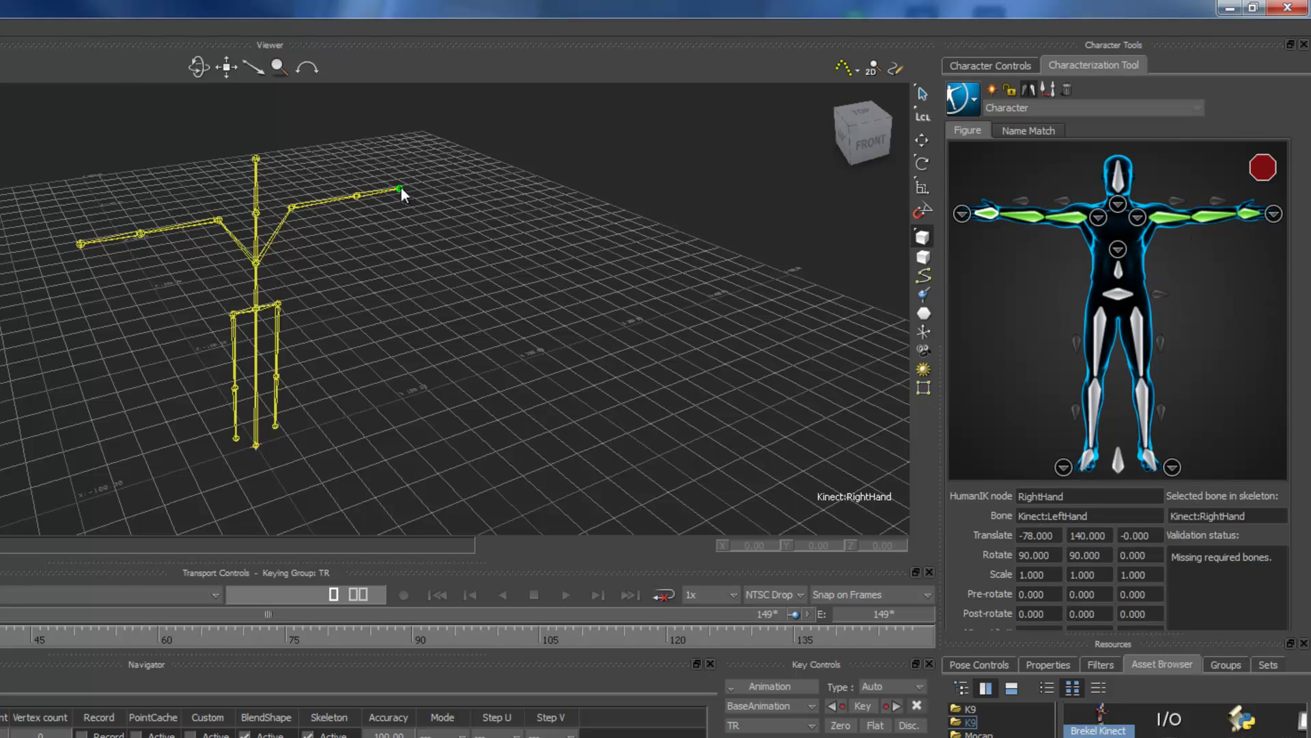
Map the character's Hips, Spine, Head and Neck nodes to Kinect:Hips, Kinect:Spine, Kinect:Head and Kinect:Neck.
click(1119, 294)
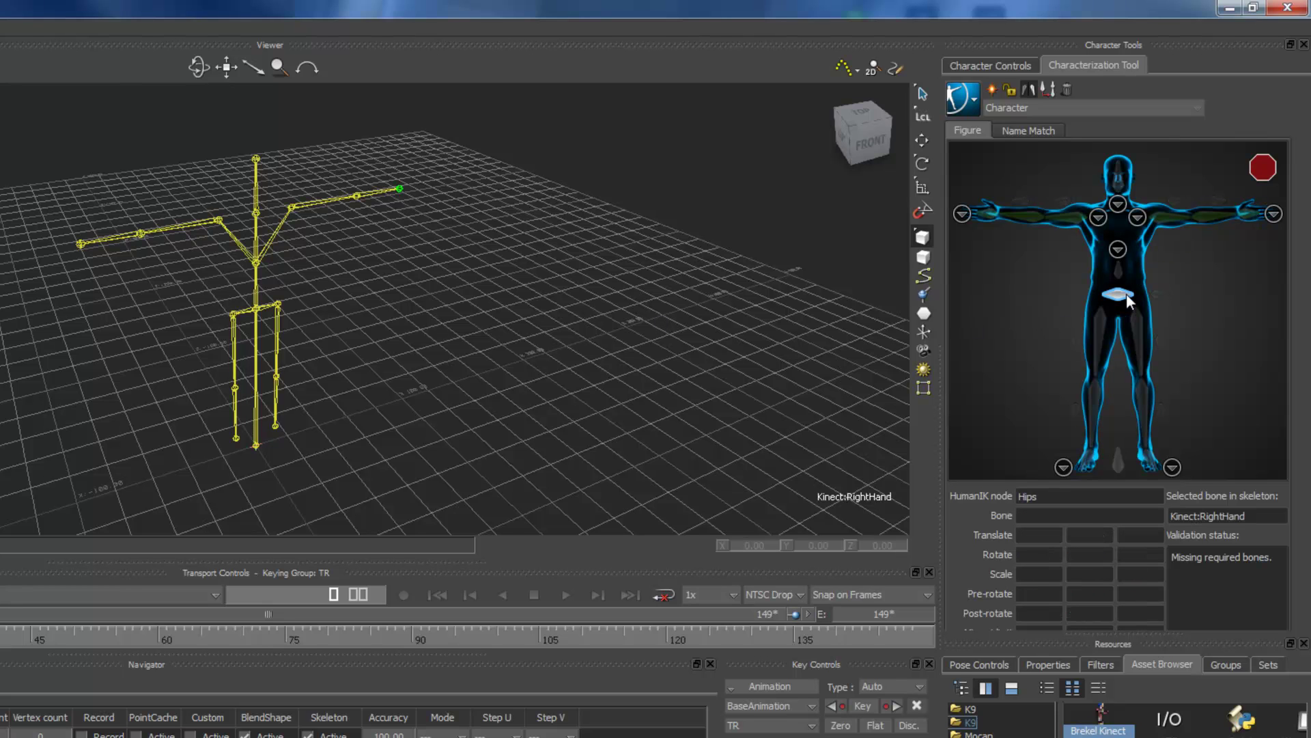
click(266, 310)
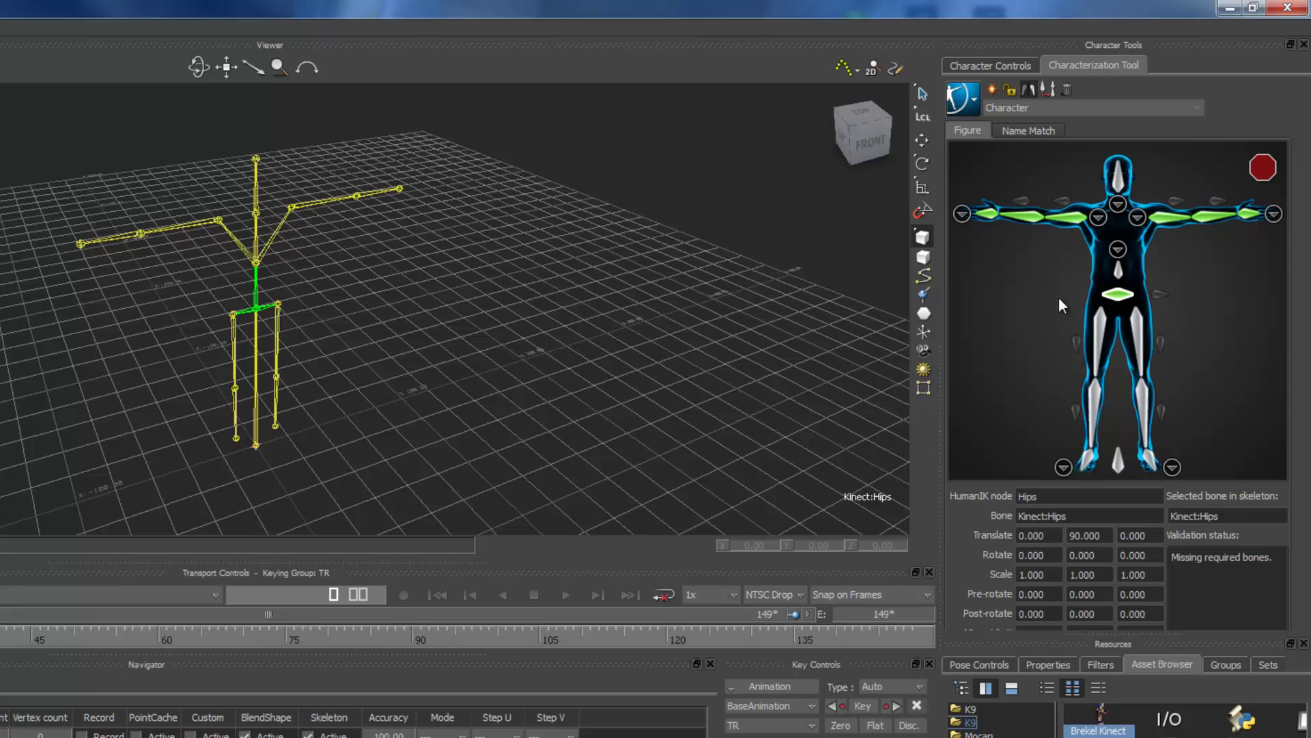
click(1119, 270)
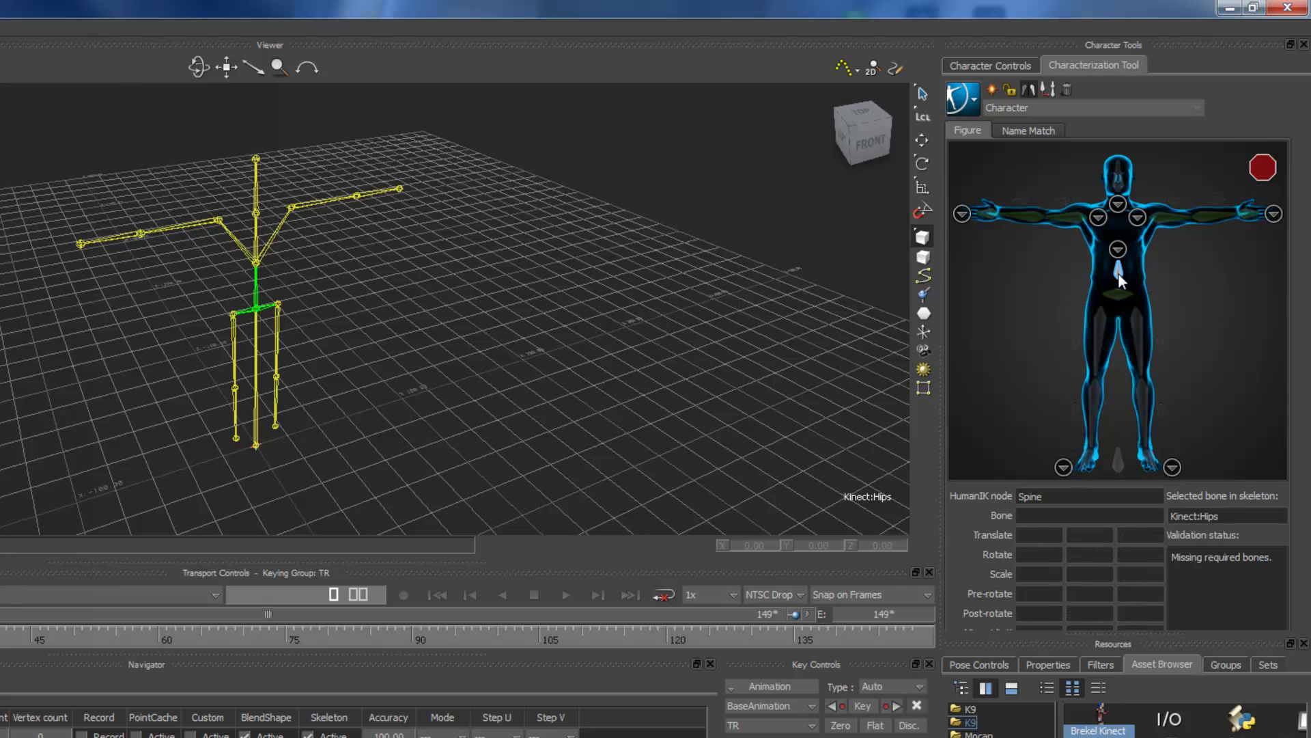
click(256, 258)
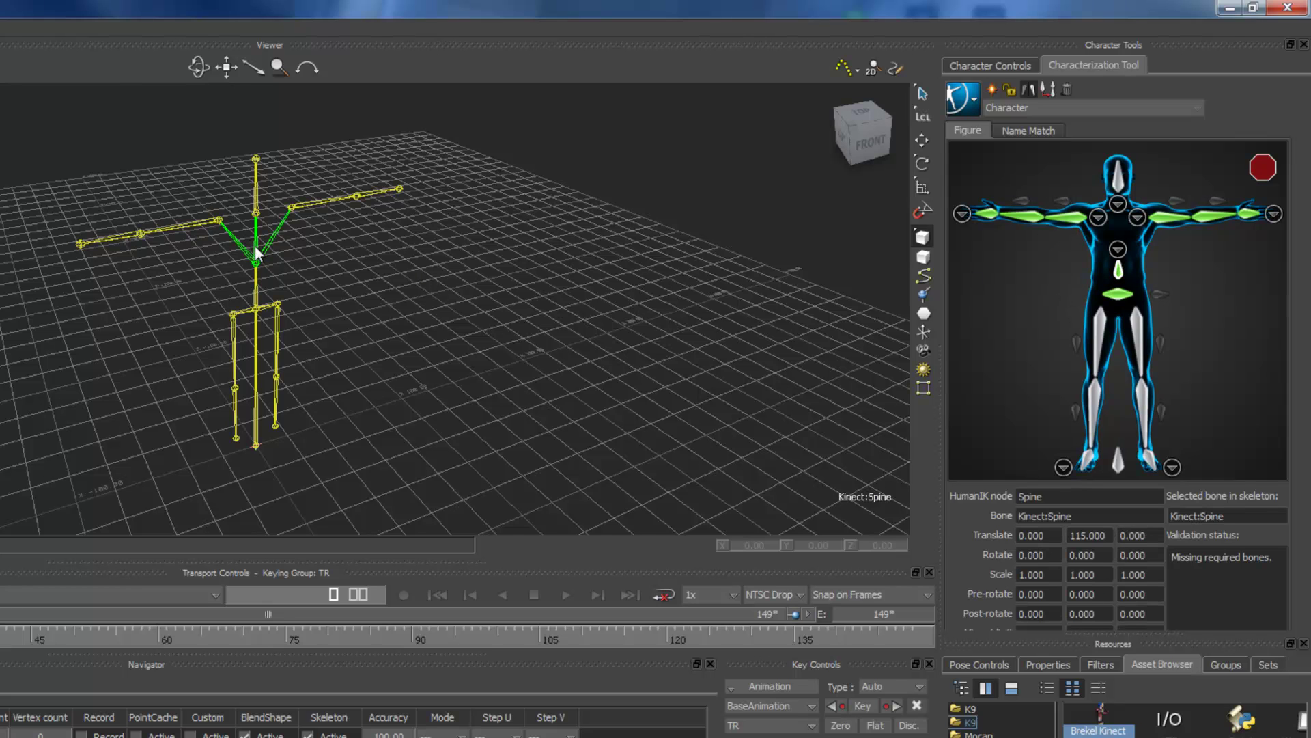
click(1129, 184)
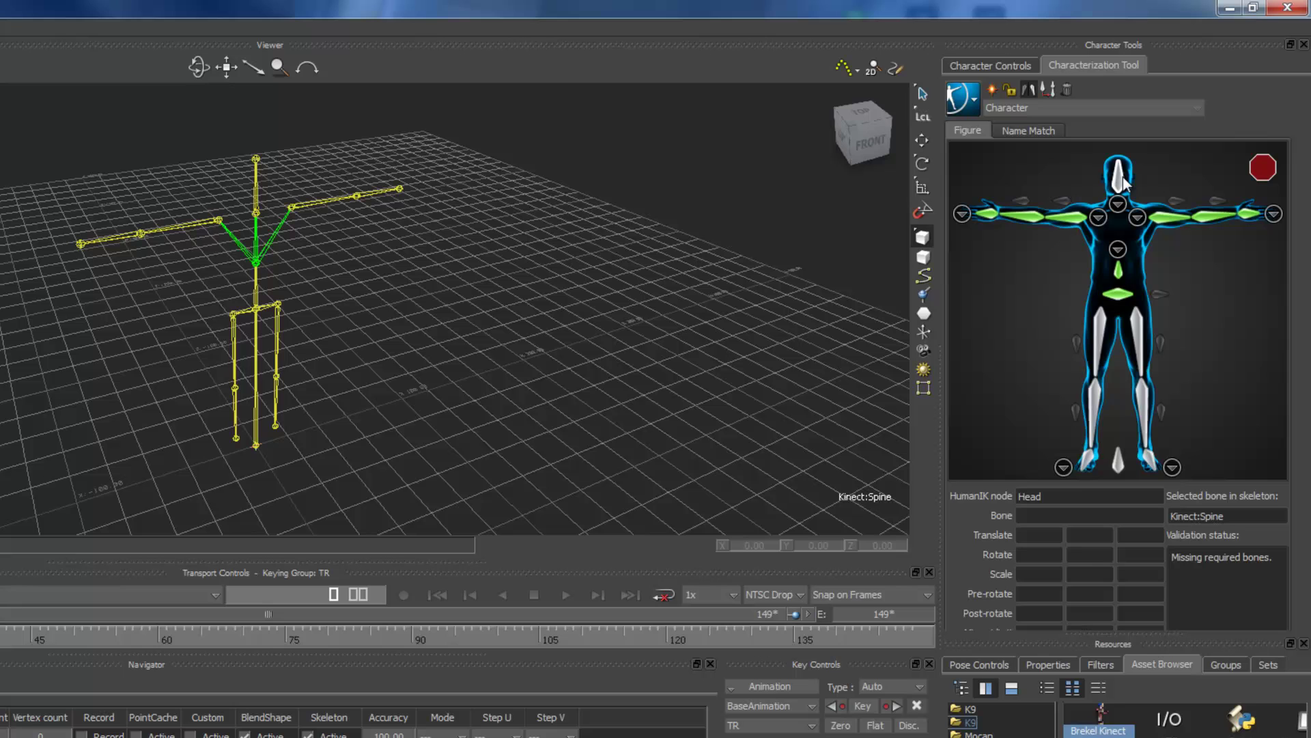
click(256, 158)
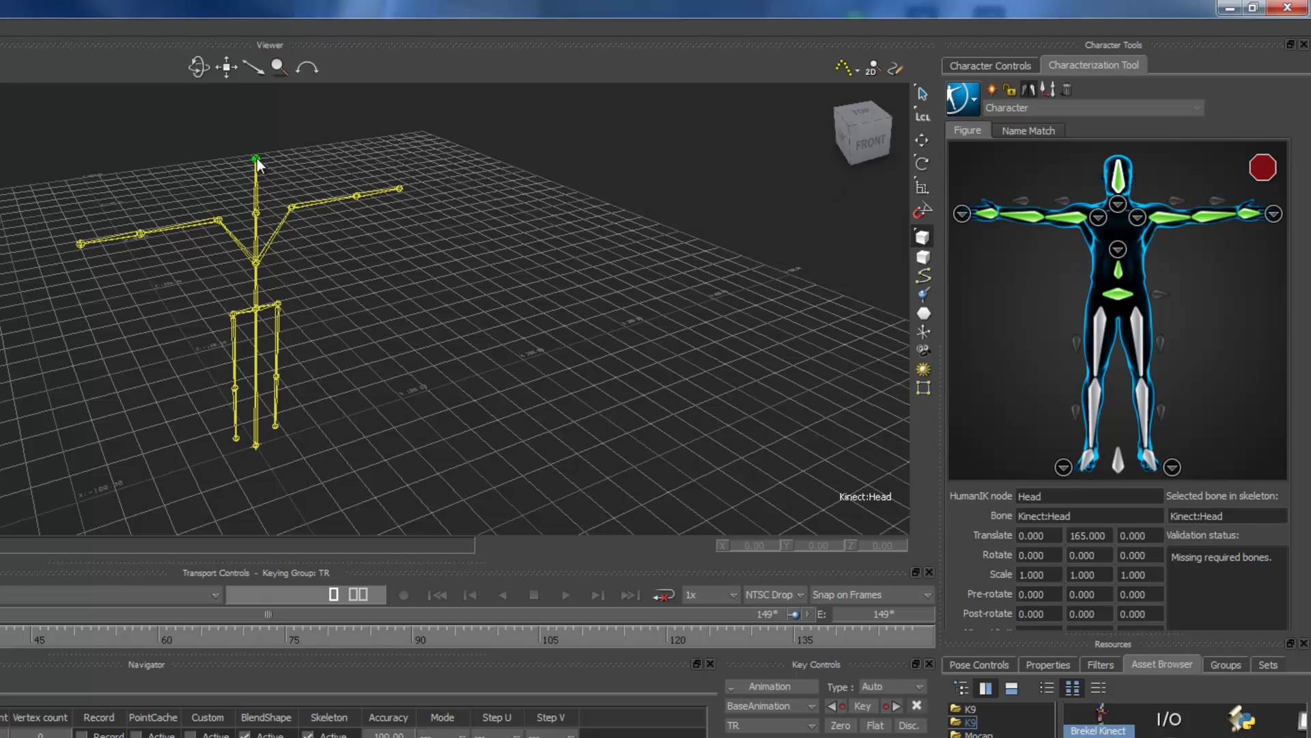
click(1118, 203)
click(1124, 426)
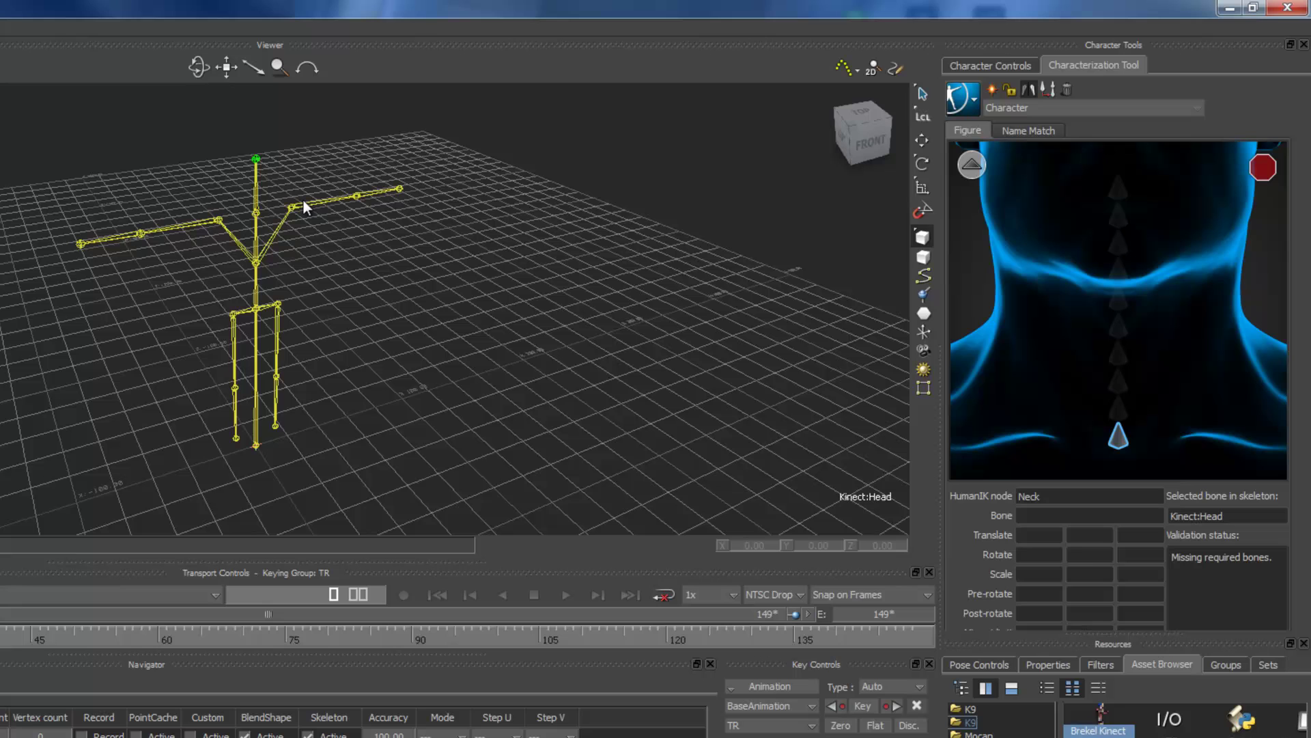
click(256, 200)
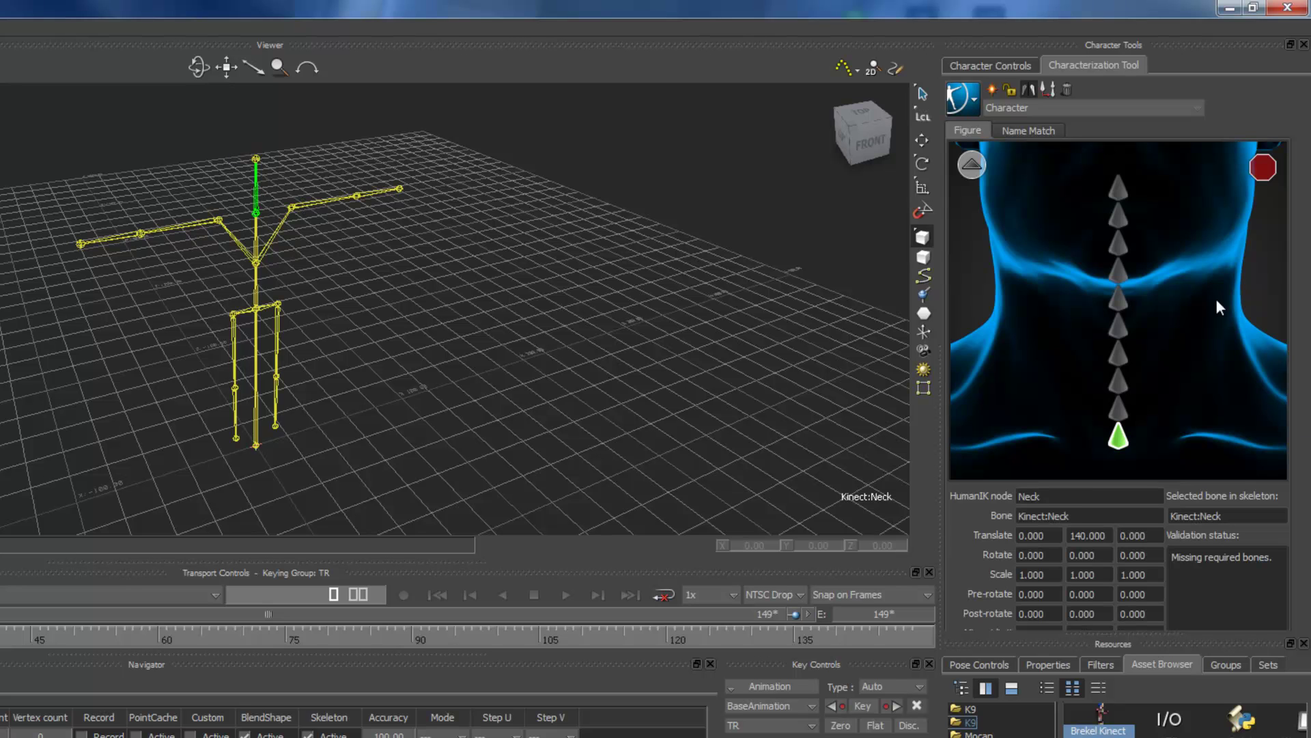
click(967, 177)
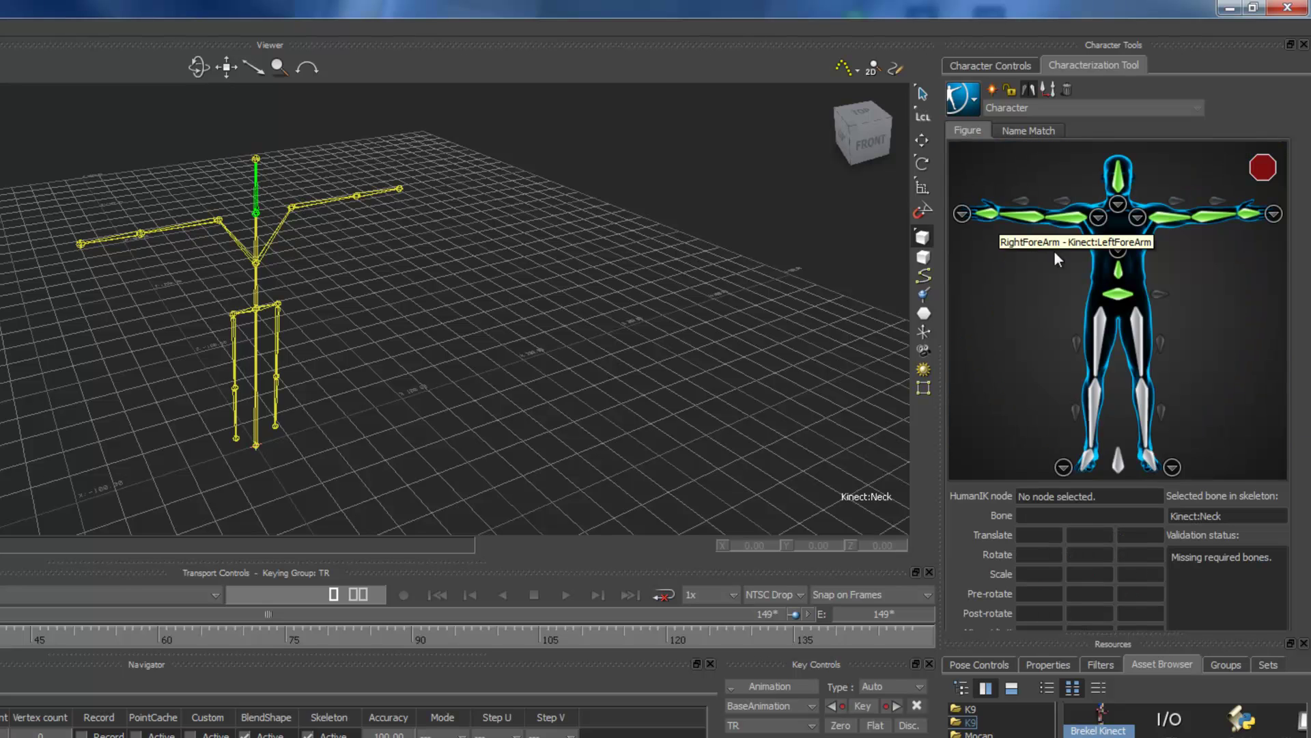
Map the RightUpLeg, RightLeg and RightFoot nodes to Kinect:LeftUpLeg, Kinect:LeftLeg and Kinect:LeftFoot, mirroring to the other leg.
click(1095, 346)
click(234, 338)
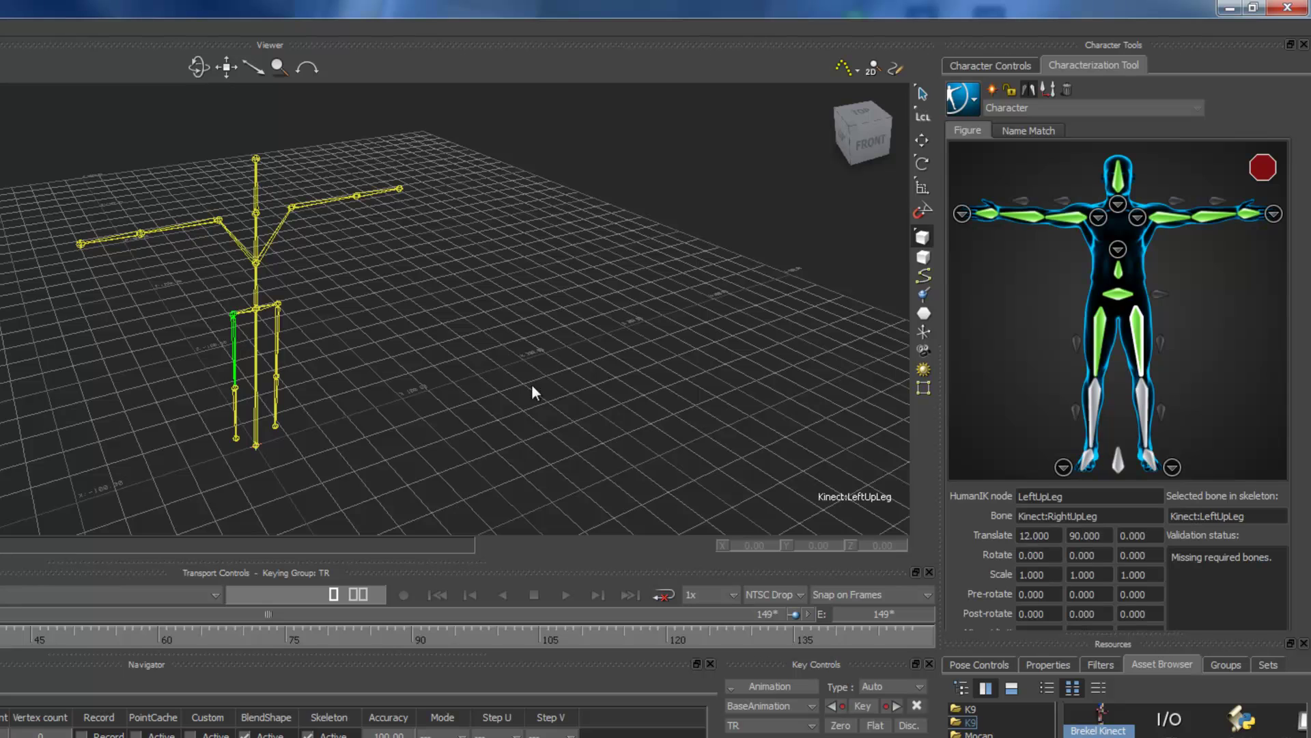
click(1091, 414)
click(1093, 415)
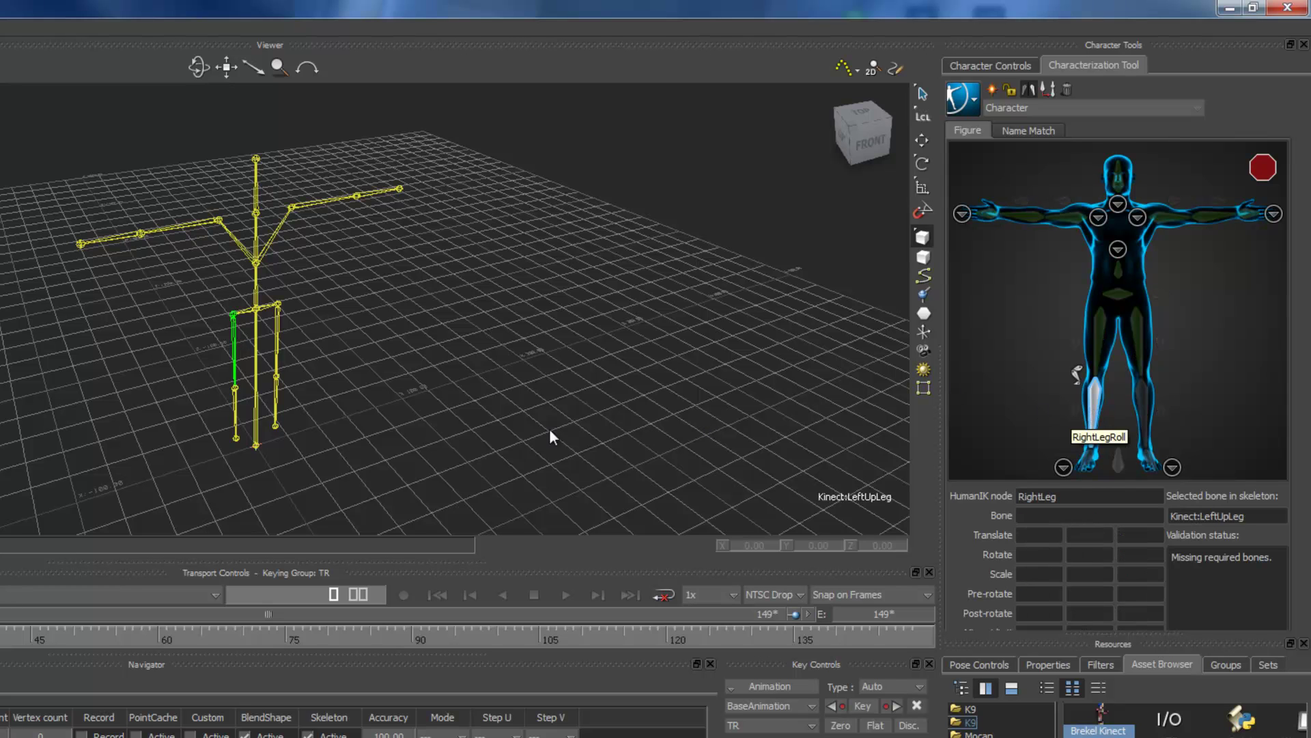
click(233, 405)
click(1087, 456)
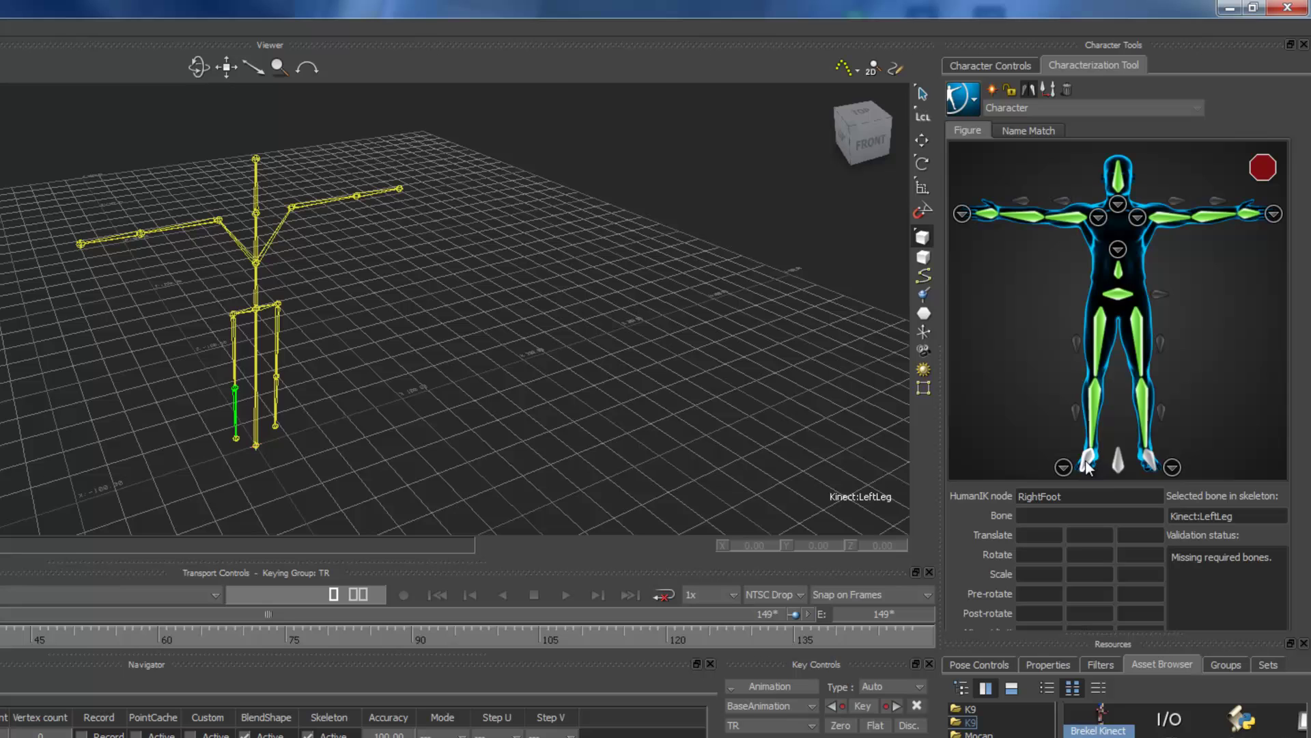
click(234, 438)
Map the Reference node to Kinect:Reference and lock the characterization as a biped.
click(1118, 463)
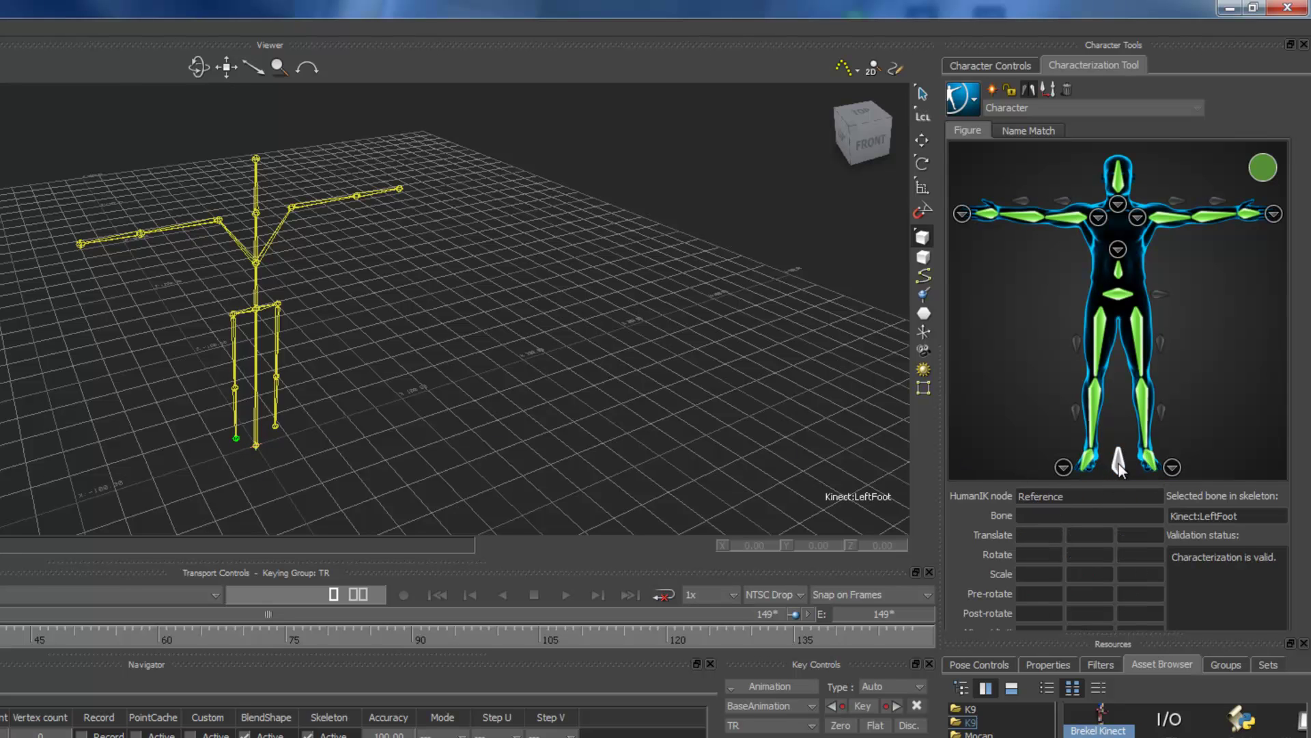
click(255, 445)
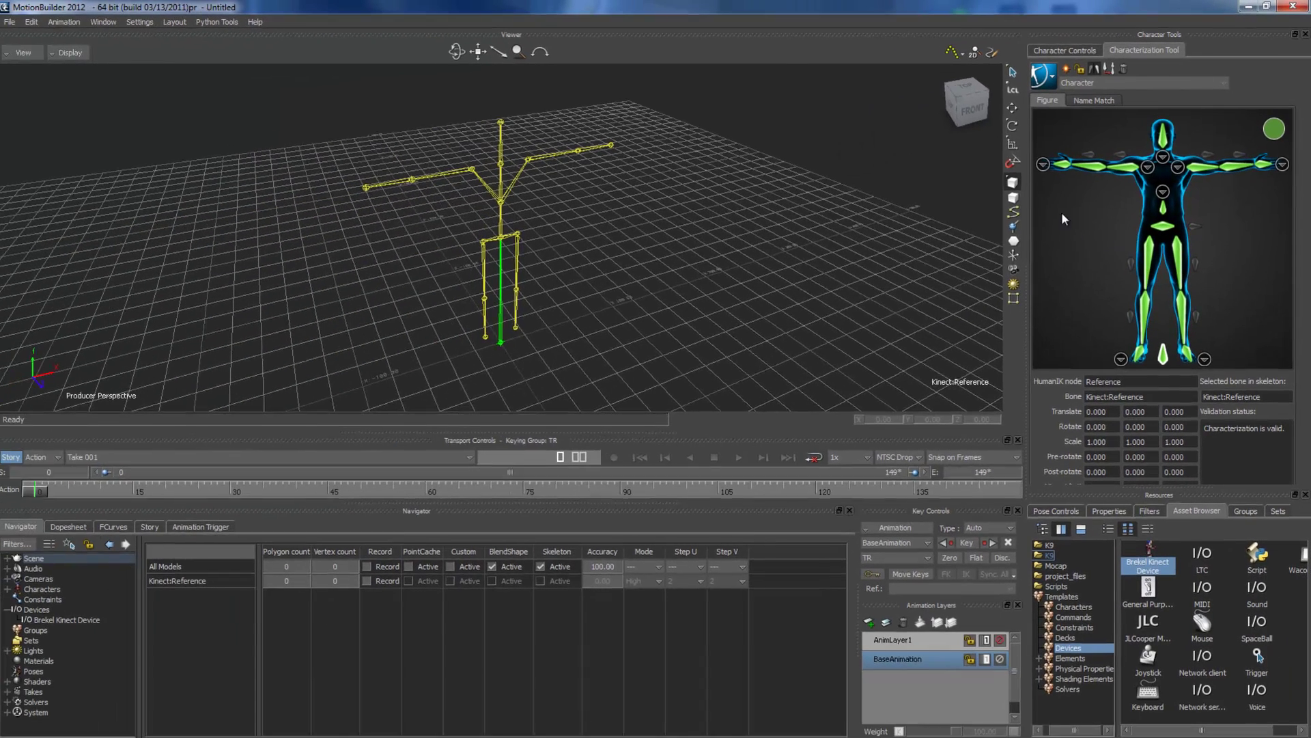
click(1078, 70)
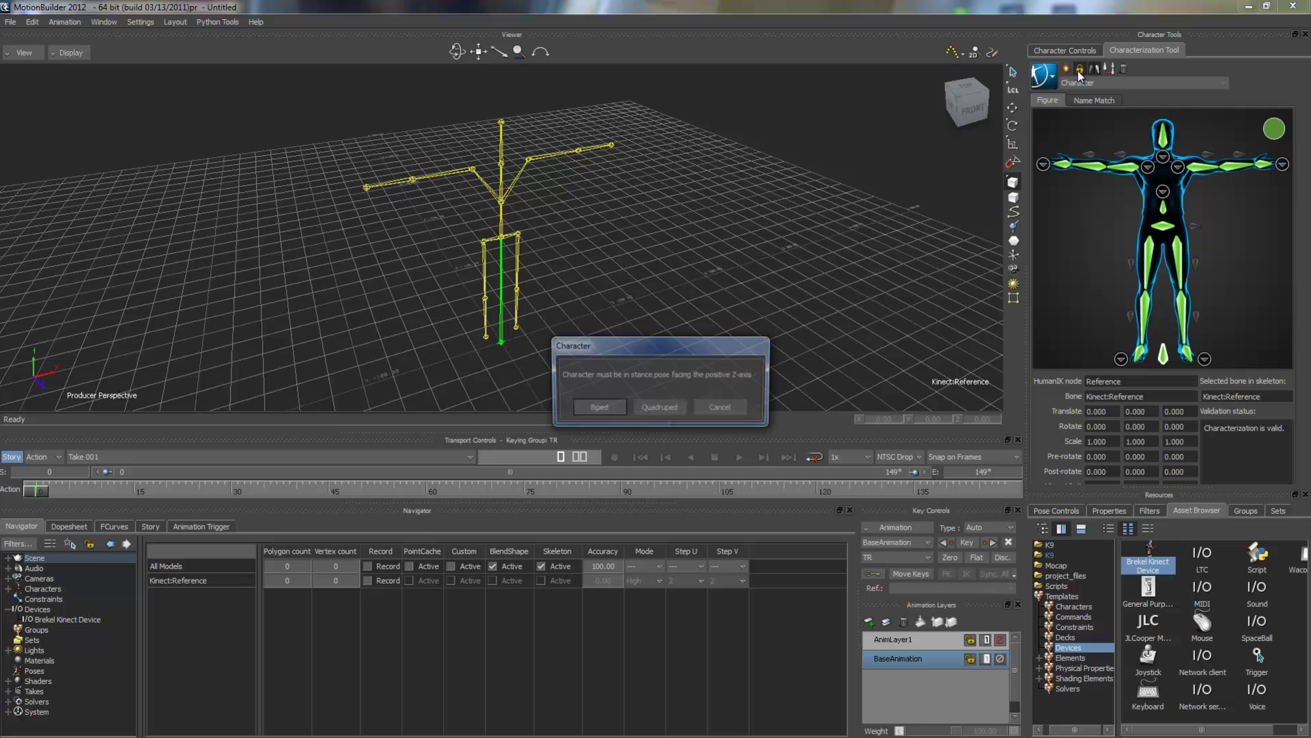
click(591, 407)
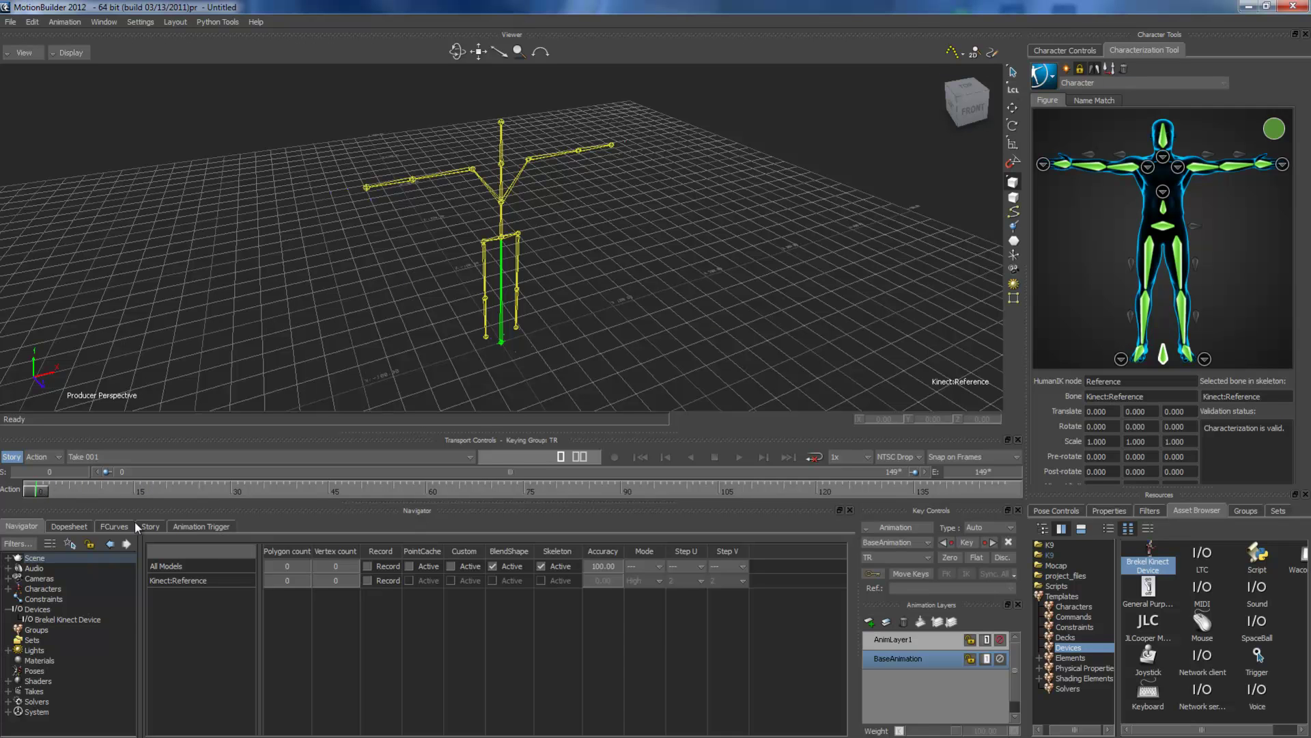
Turn on Live for the Brekel Kinect Device and minimize the Brekel Kinect console window.
click(70, 619)
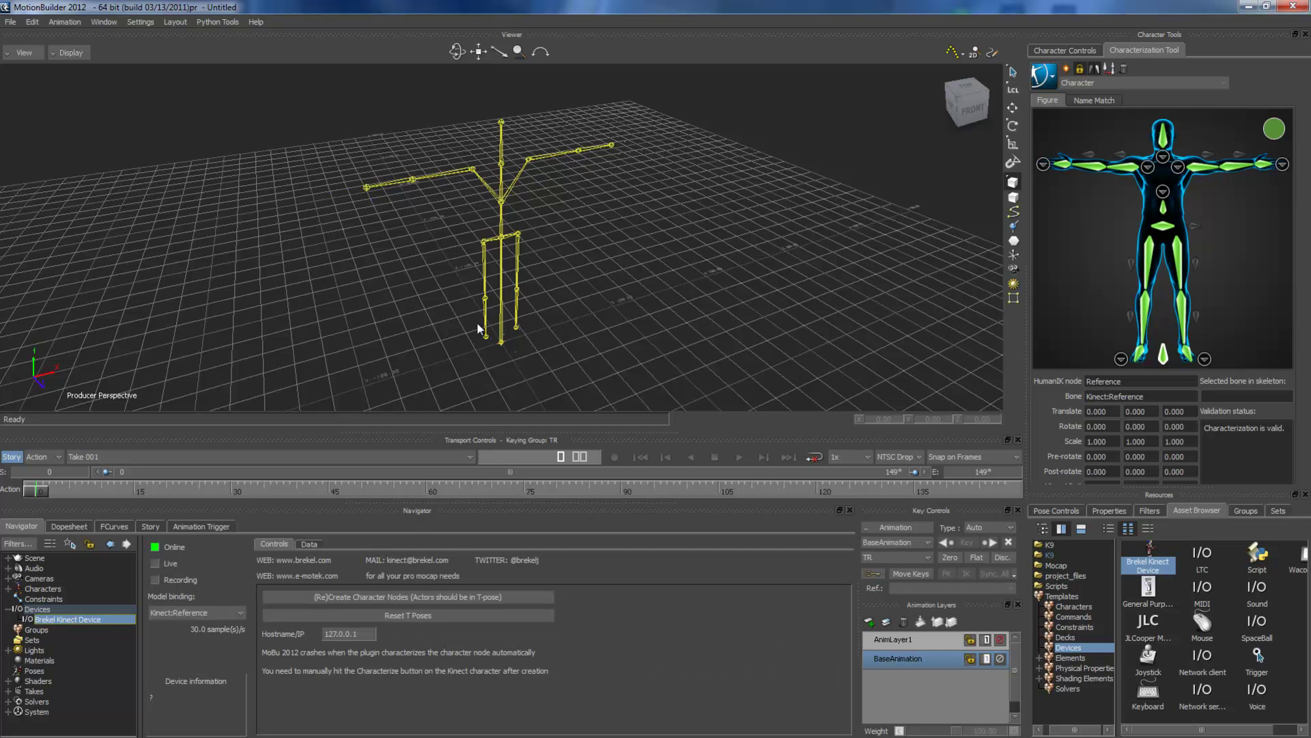
drag(457, 51, 488, 52)
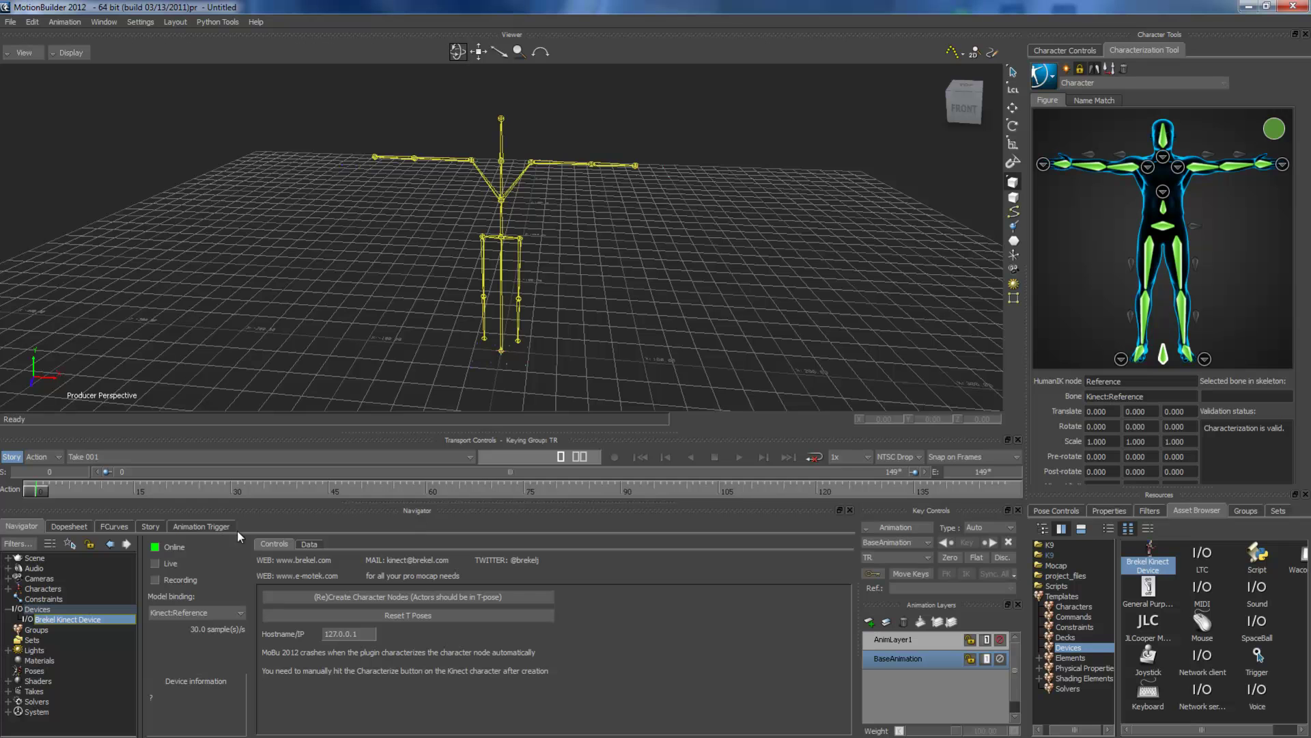
click(155, 564)
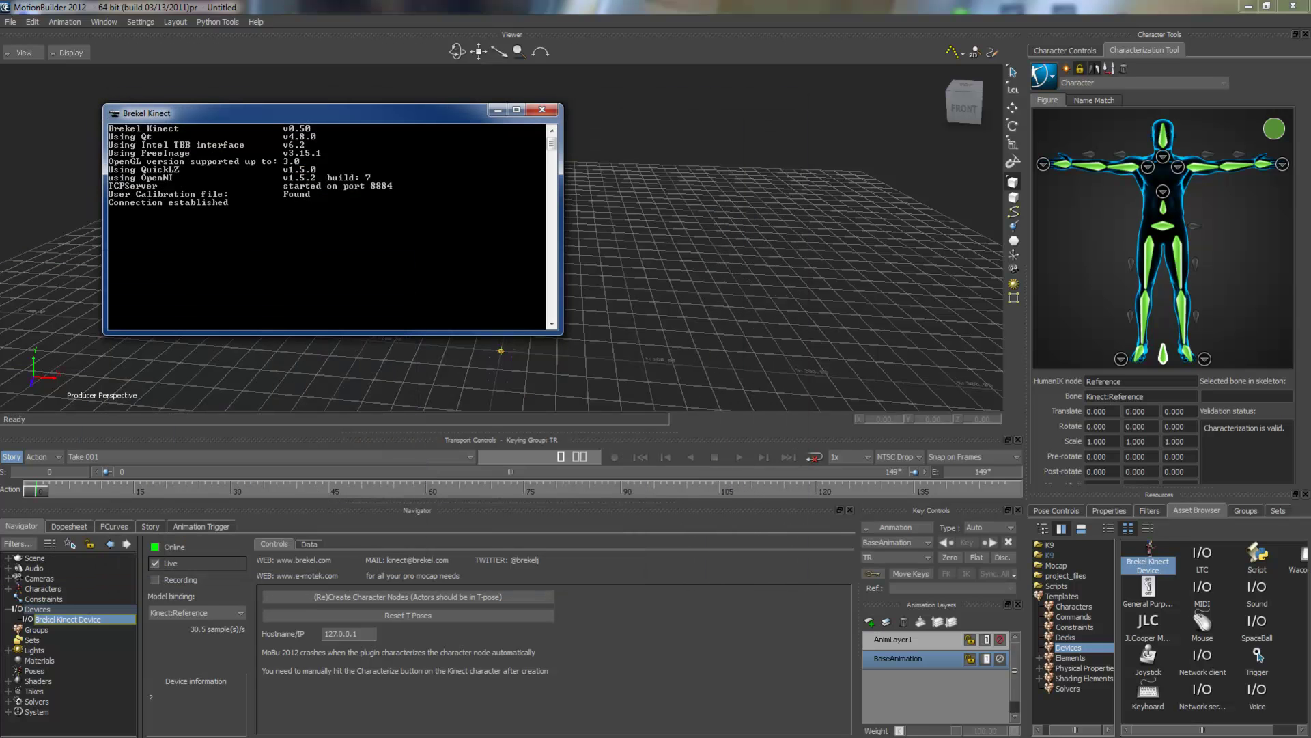
click(497, 110)
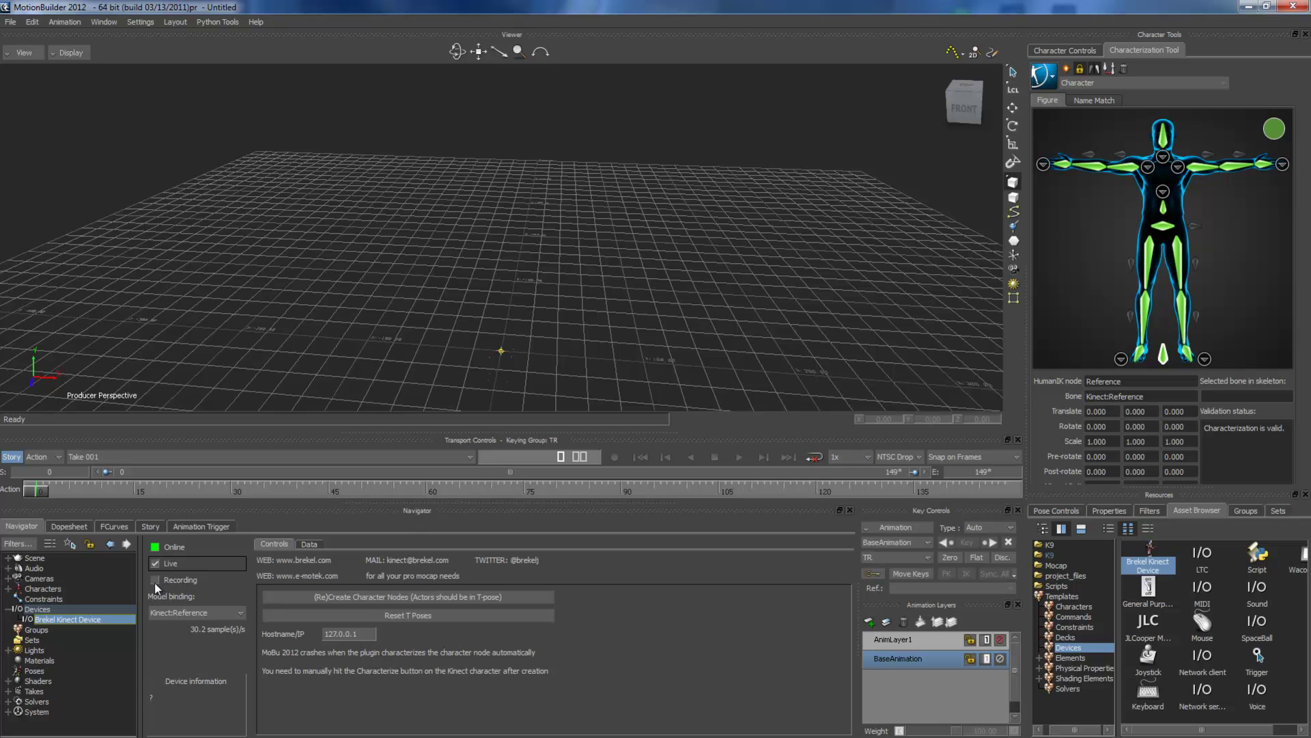
Enable Recording on the Kinect device and start a recording that overwrites Take 001.
click(615, 456)
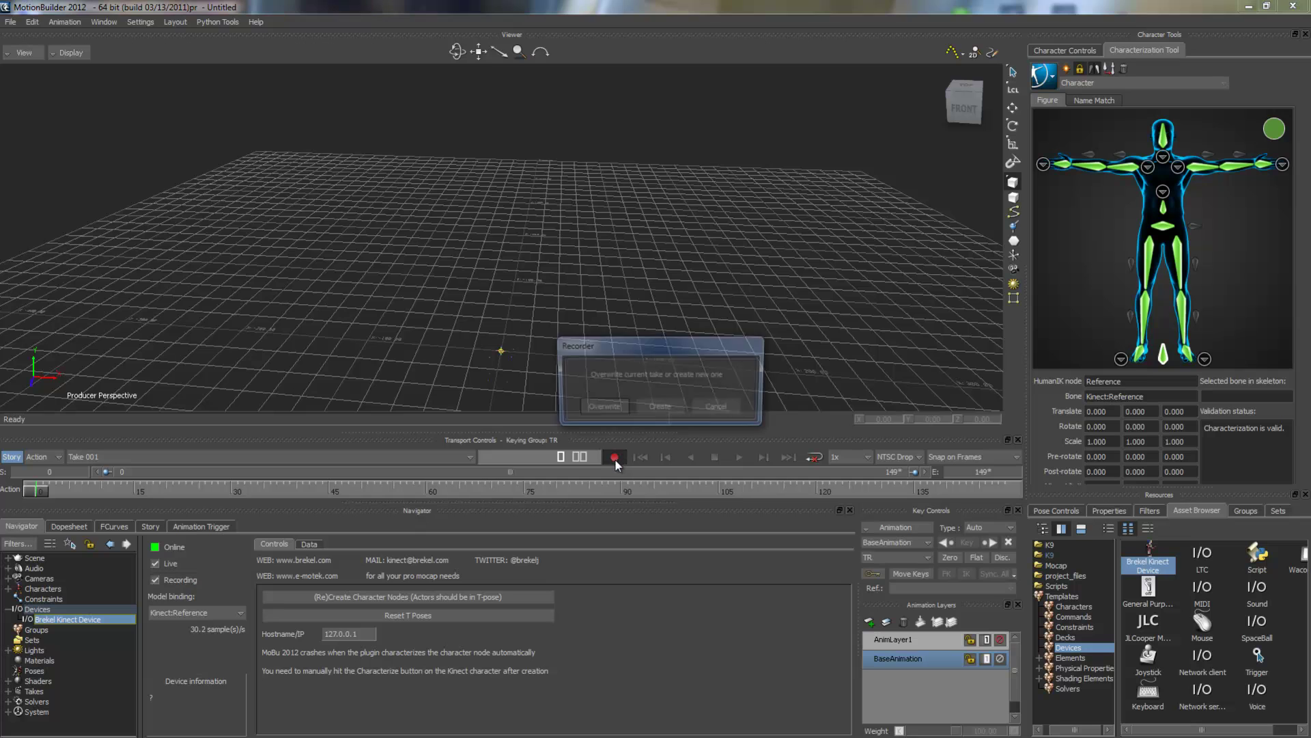
click(604, 409)
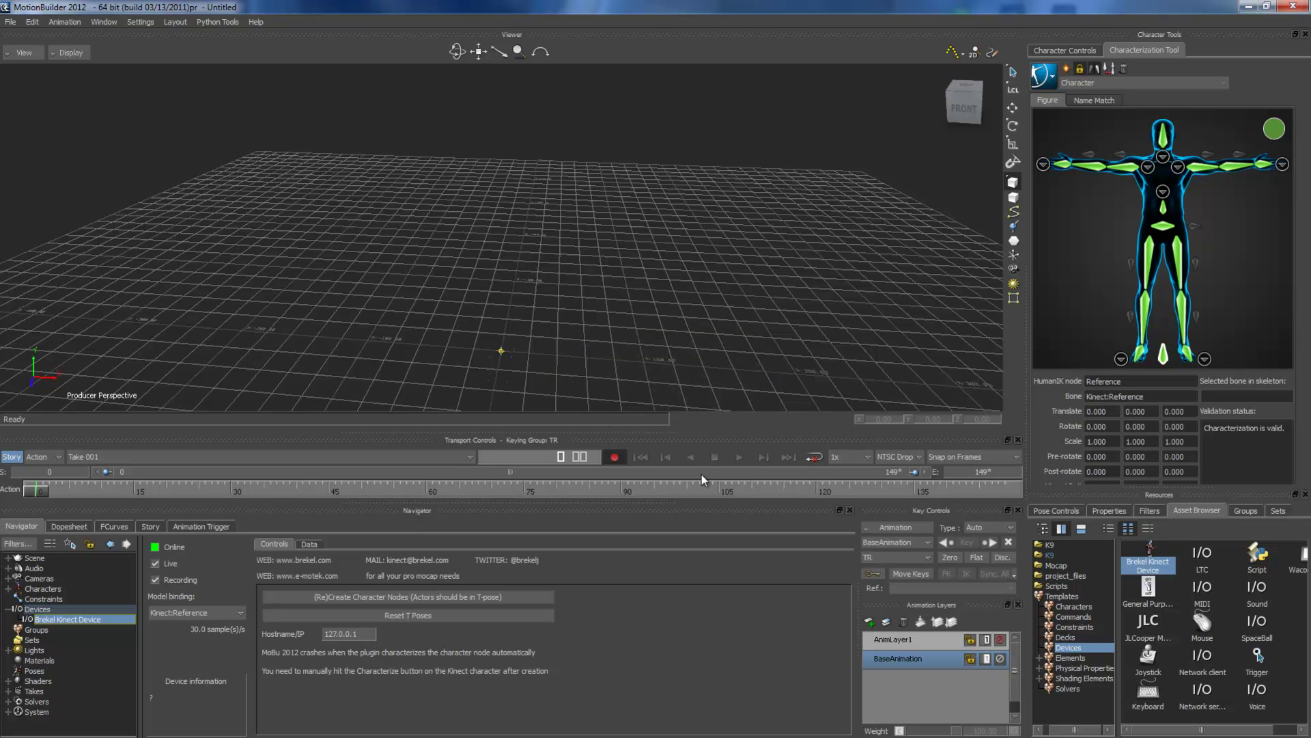
key(space)
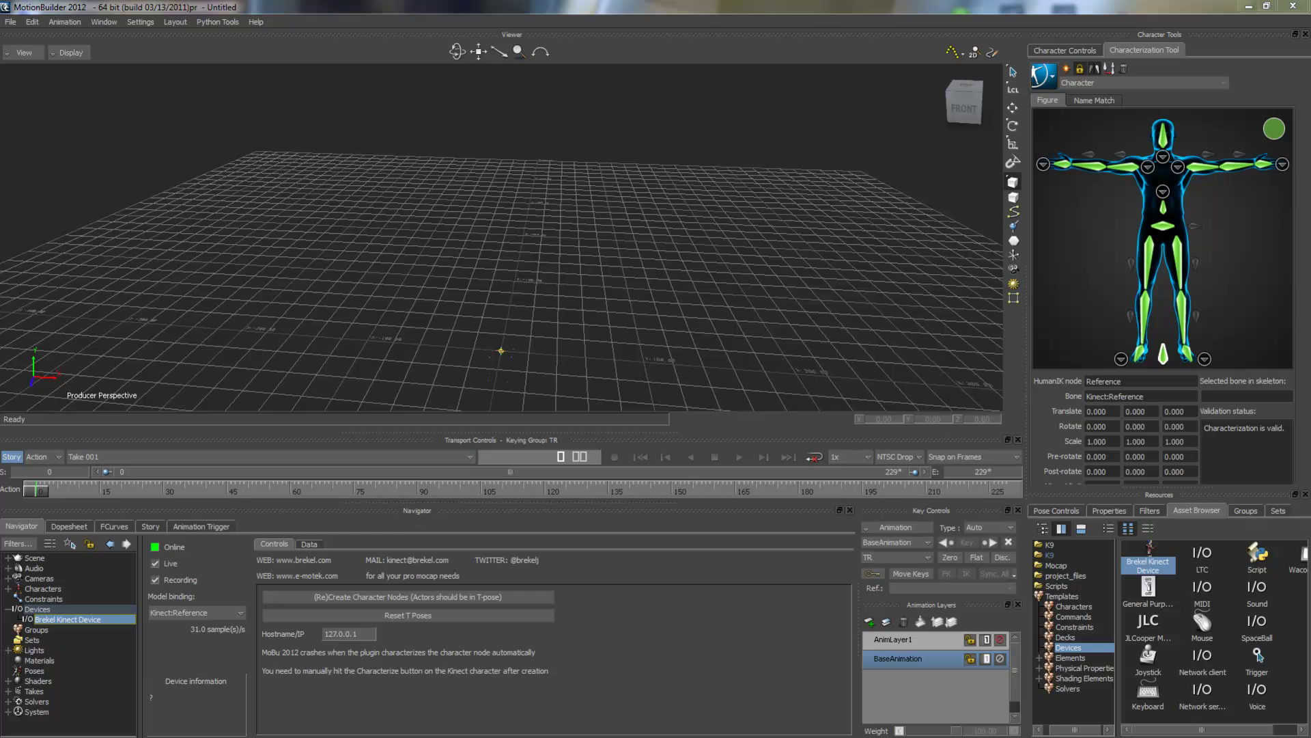
Switch to Brekel Kinect and move its window aside, then record the live performance in MotionBuilder, overwriting Take 001.
key(alt+Tab)
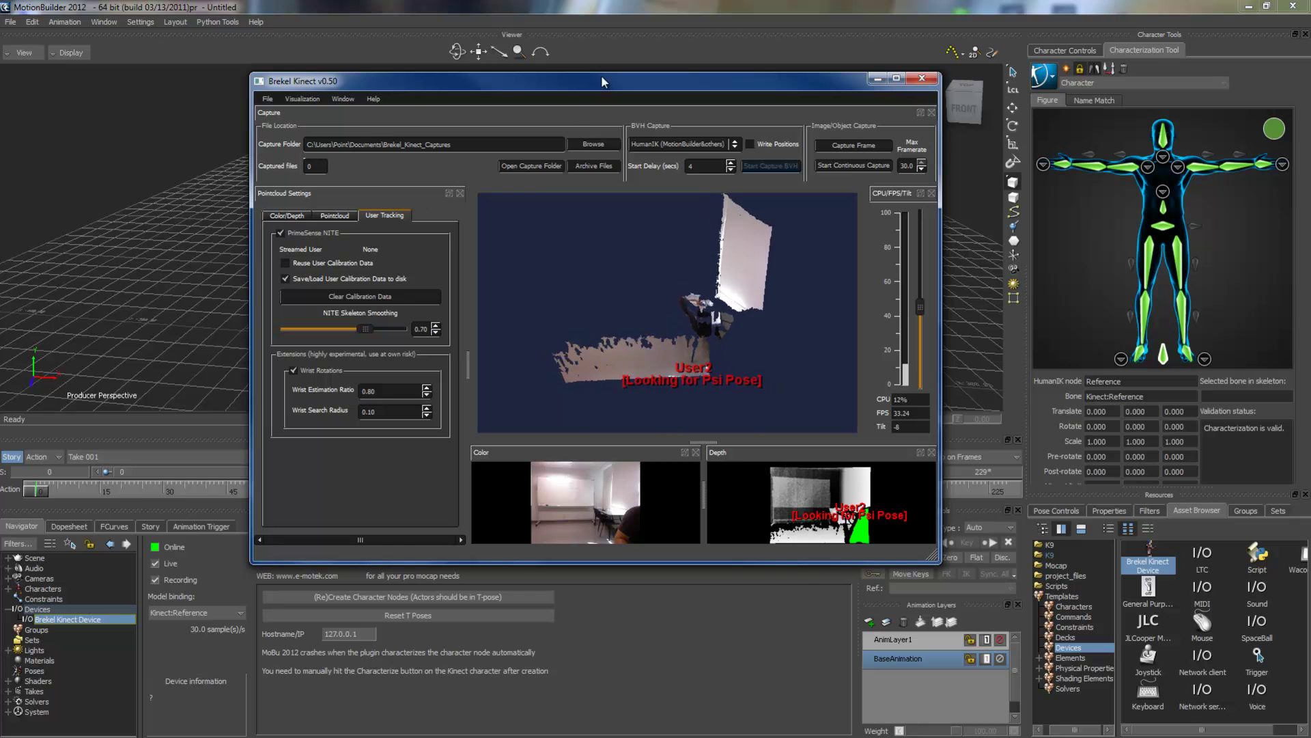
drag(601, 80, 0, 102)
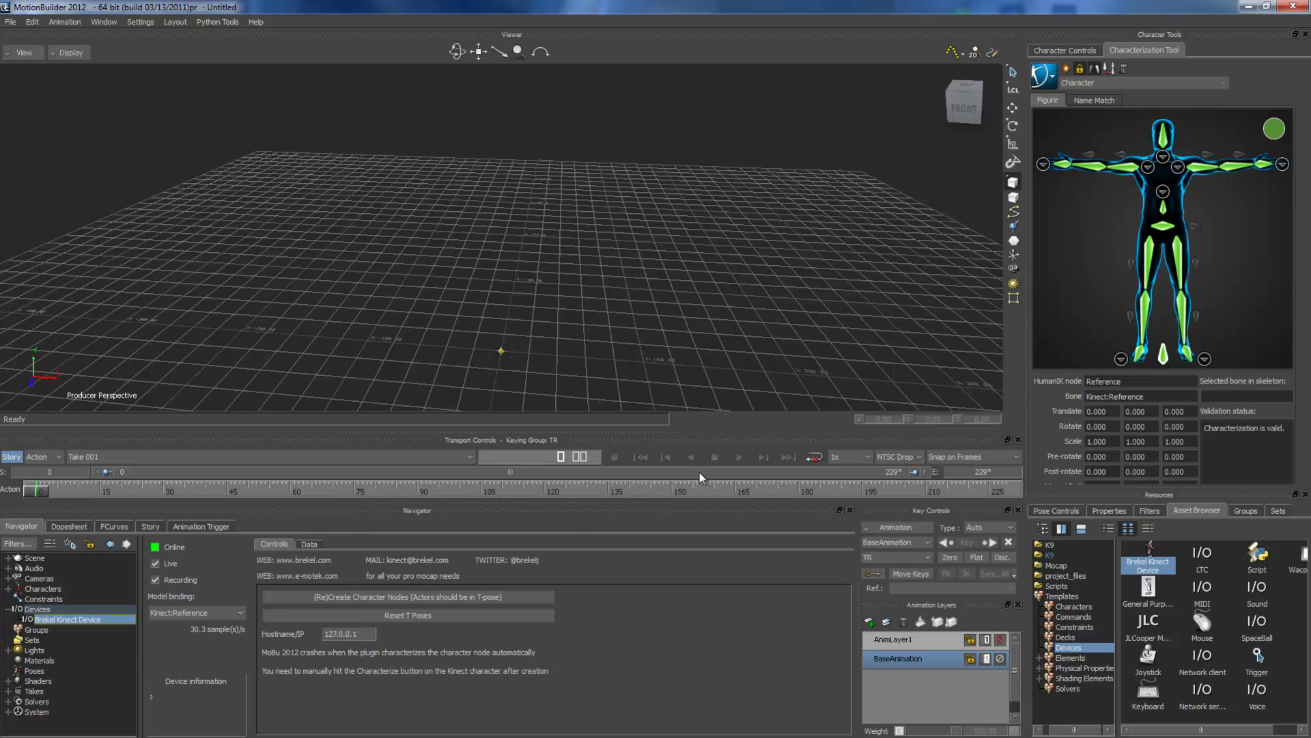
click(614, 457)
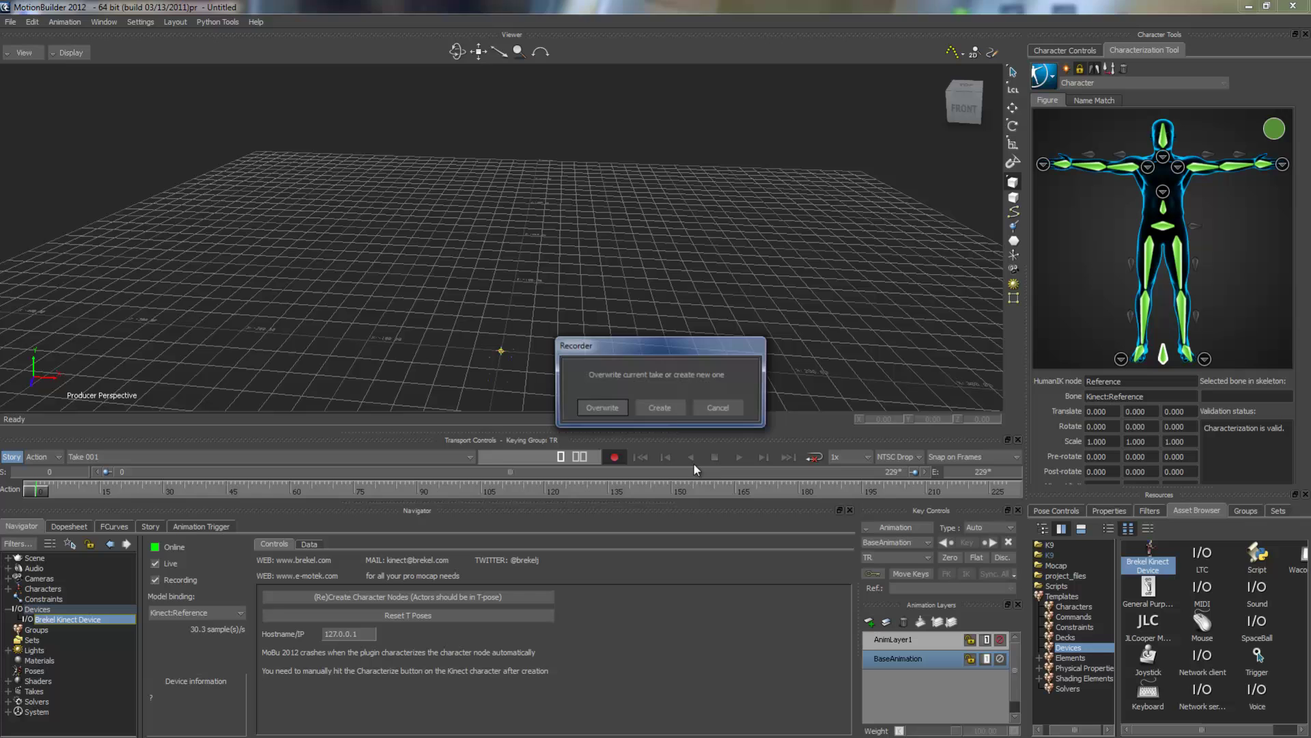
click(604, 407)
click(739, 457)
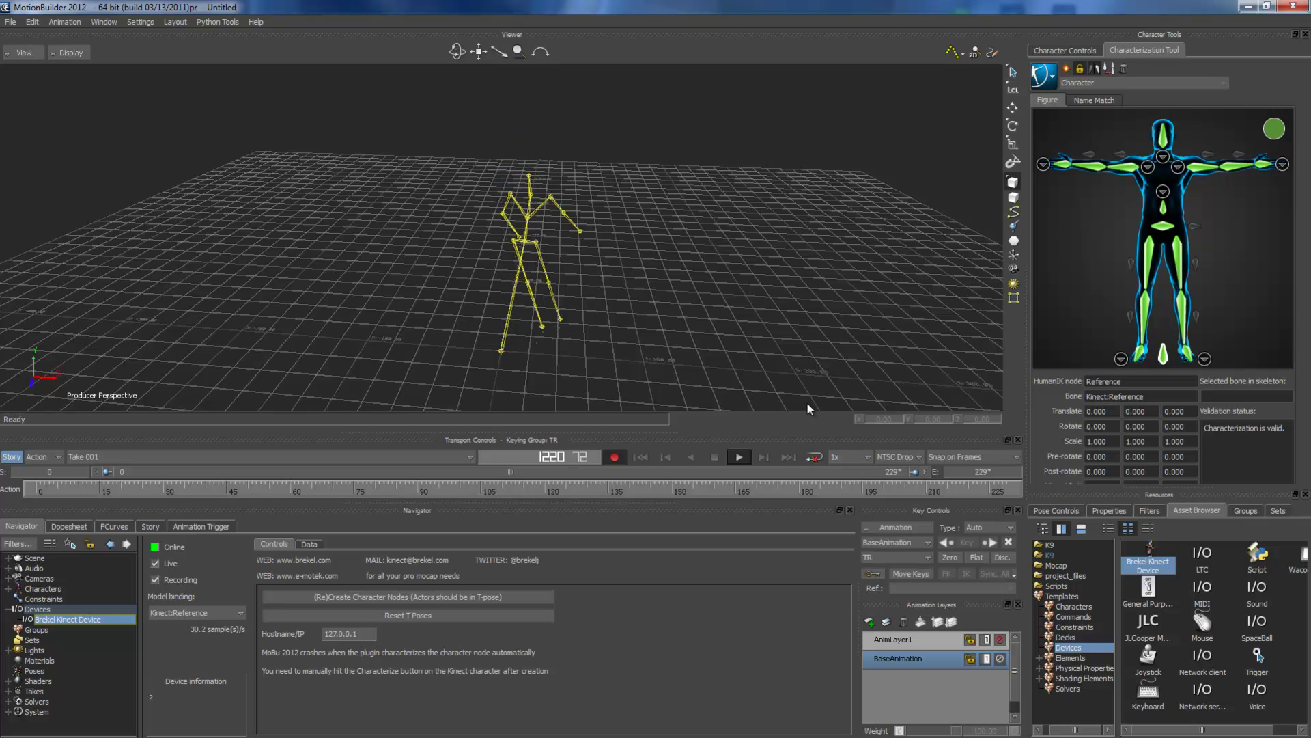
click(714, 457)
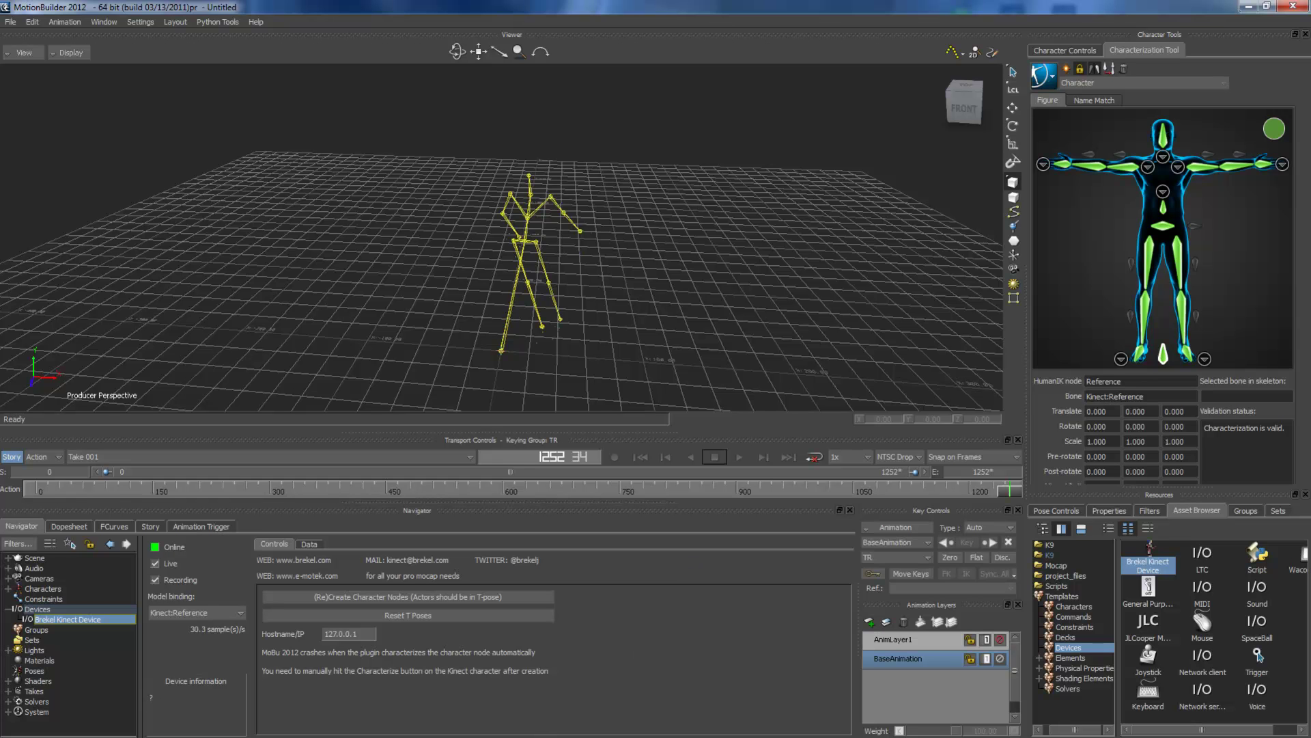
Switch to Brekel Kinect and reposition its window to check the user tracking.
key(alt+Tab)
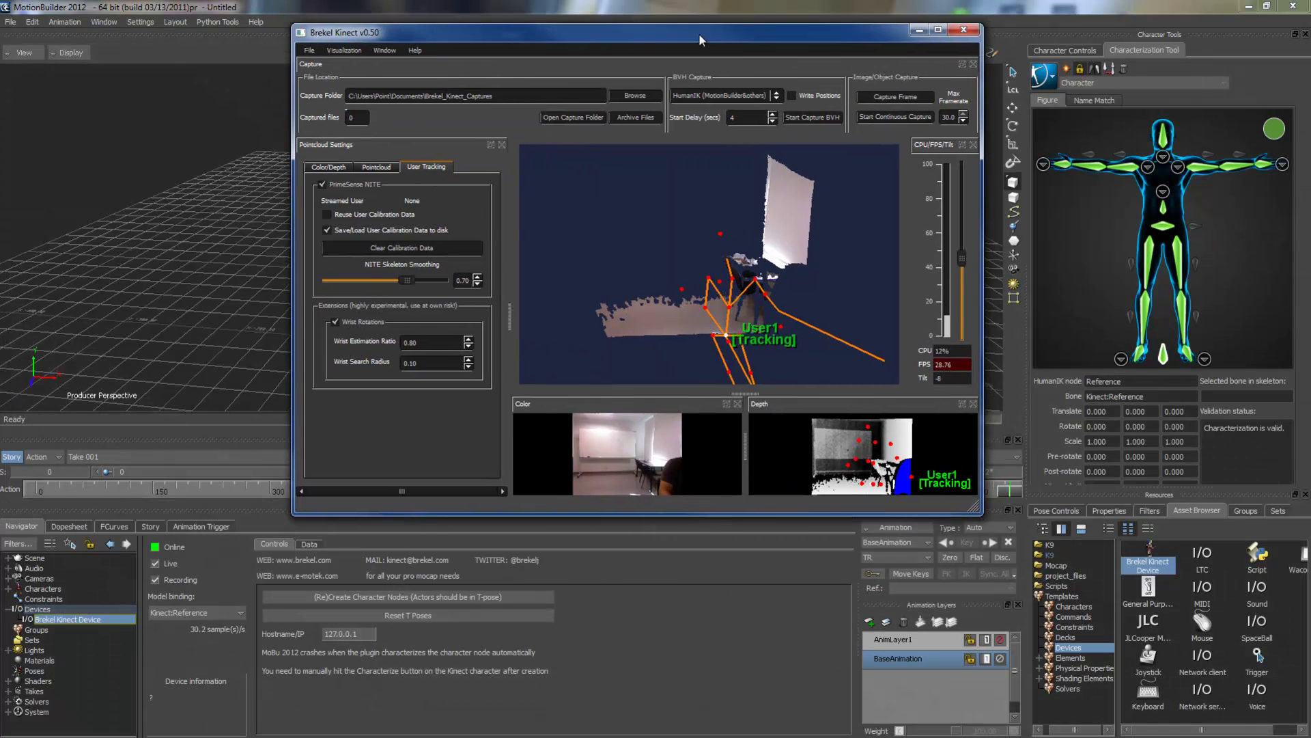
drag(698, 34, 500, 88)
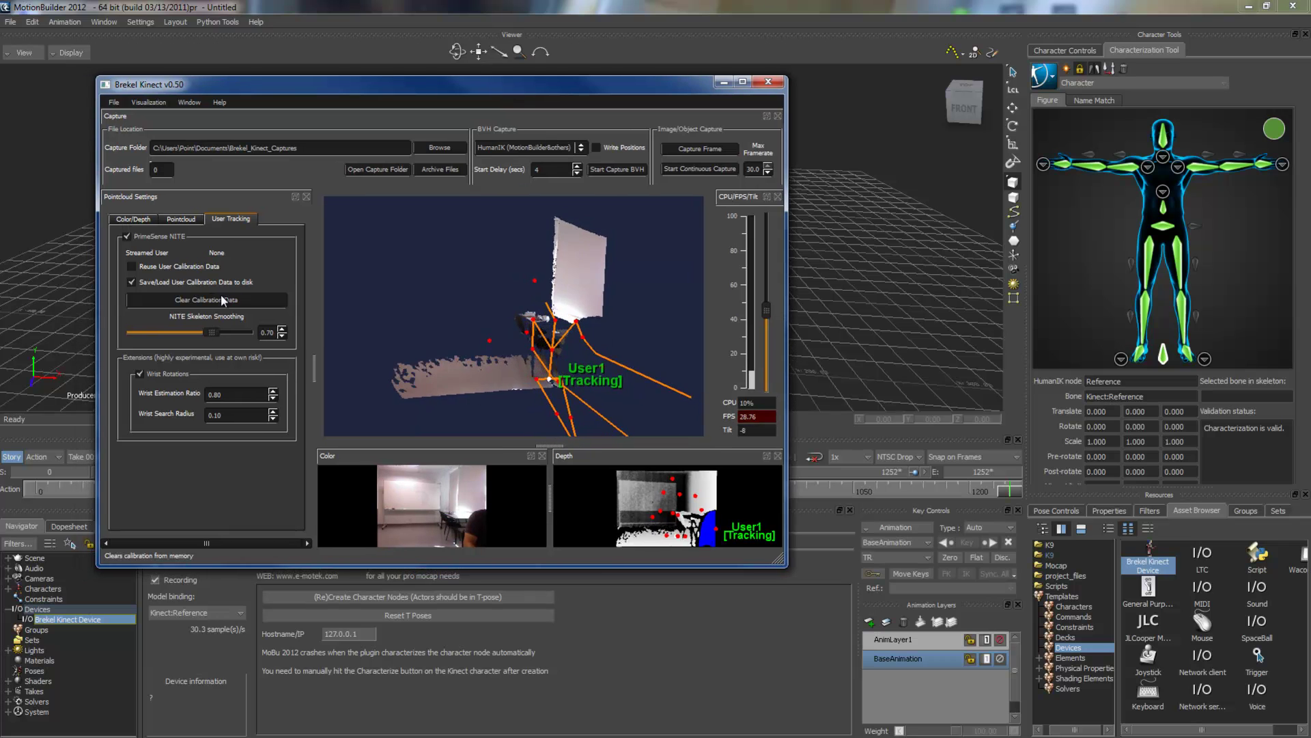
drag(510, 88, 497, 92)
Enable PrimeSense NITE user tracking in Brekel Kinect, move its window aside and return to MotionBuilder.
key(alt+Tab)
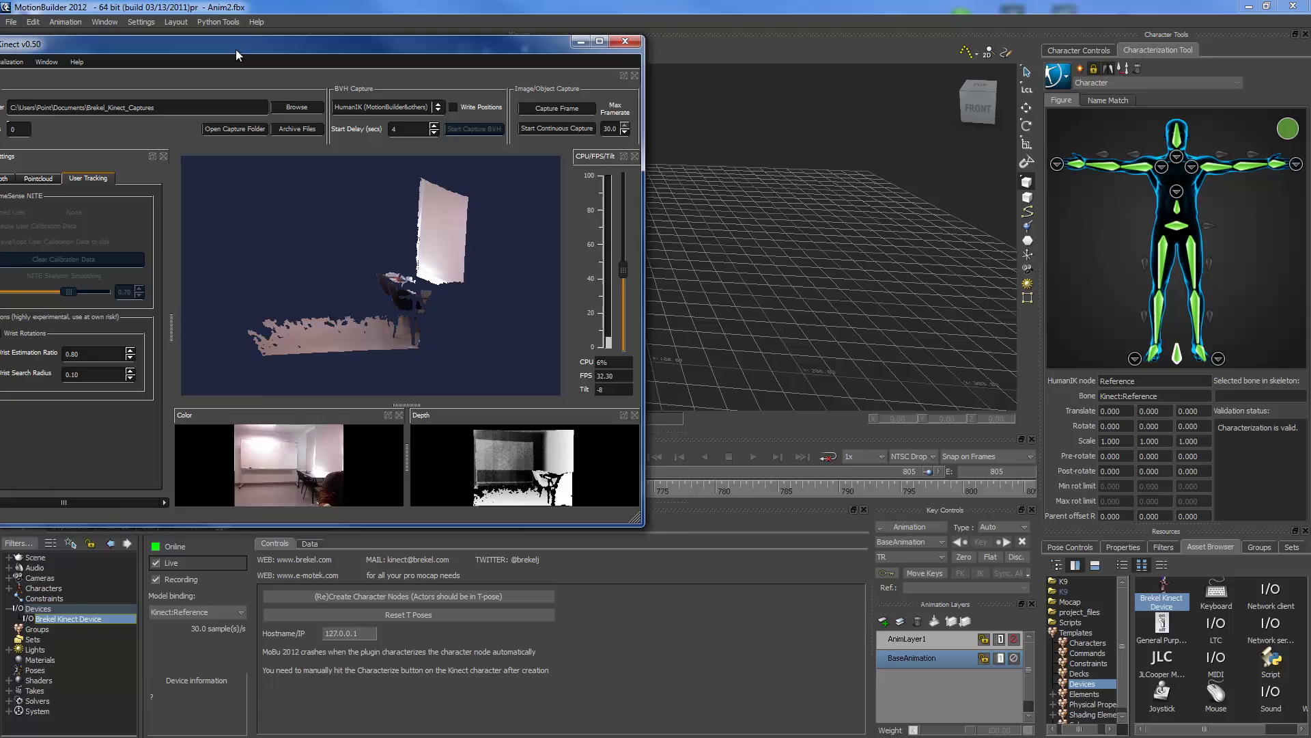
drag(236, 49, 364, 93)
click(138, 247)
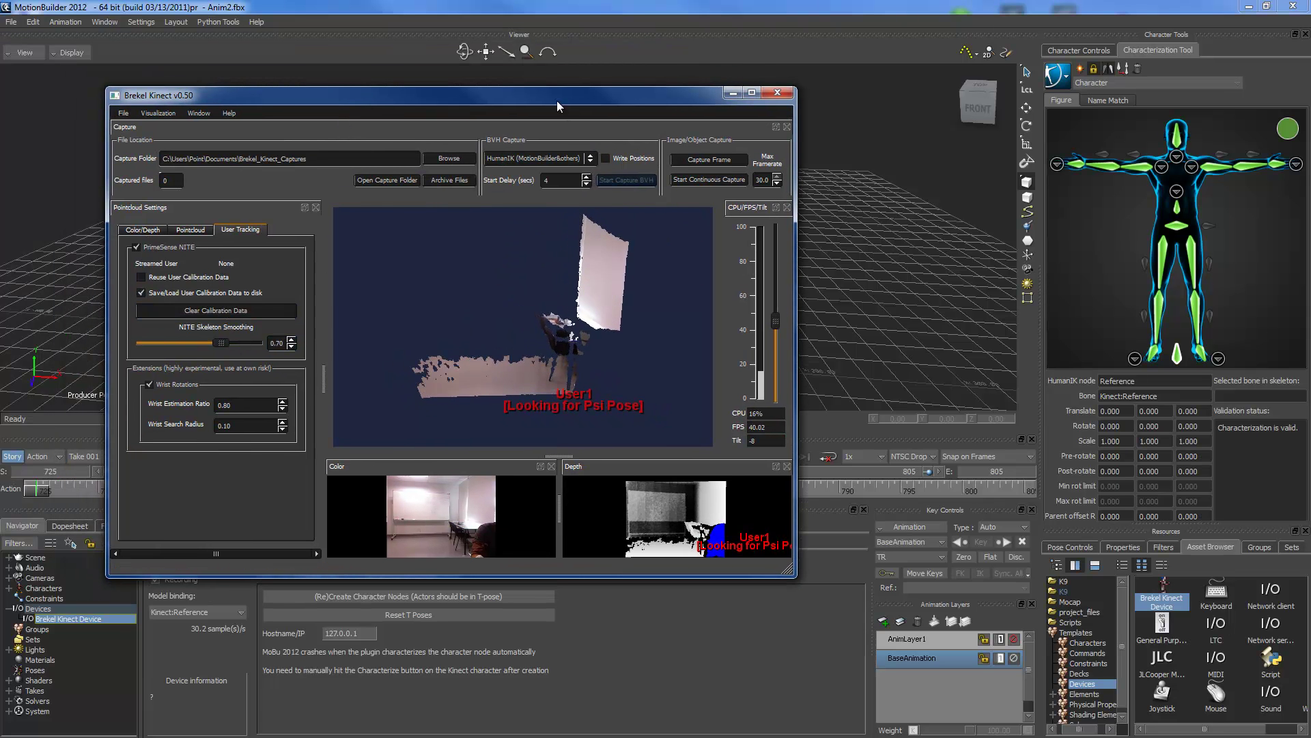
drag(500, 100, 137, 101)
key(alt+Tab)
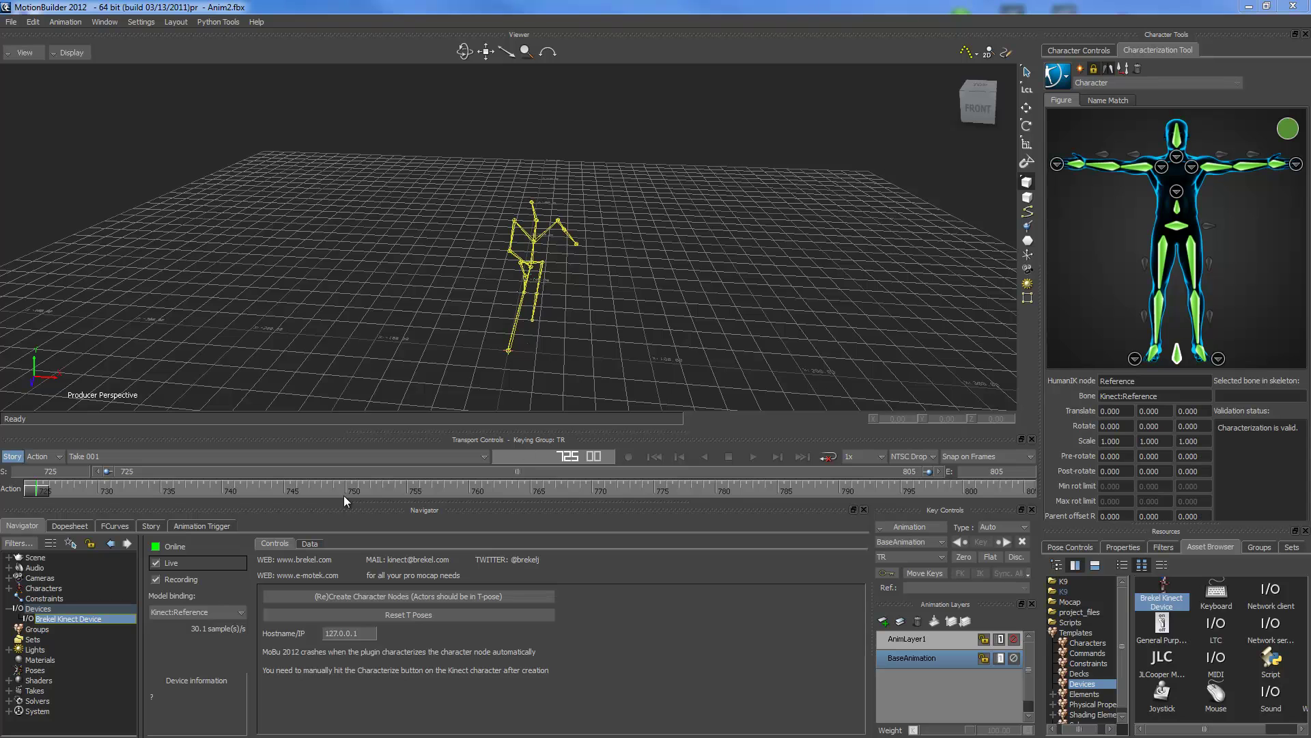
Arm recording to overwrite Take 001, with the timeline start set to 0 and the playhead at frame 0.
click(631, 458)
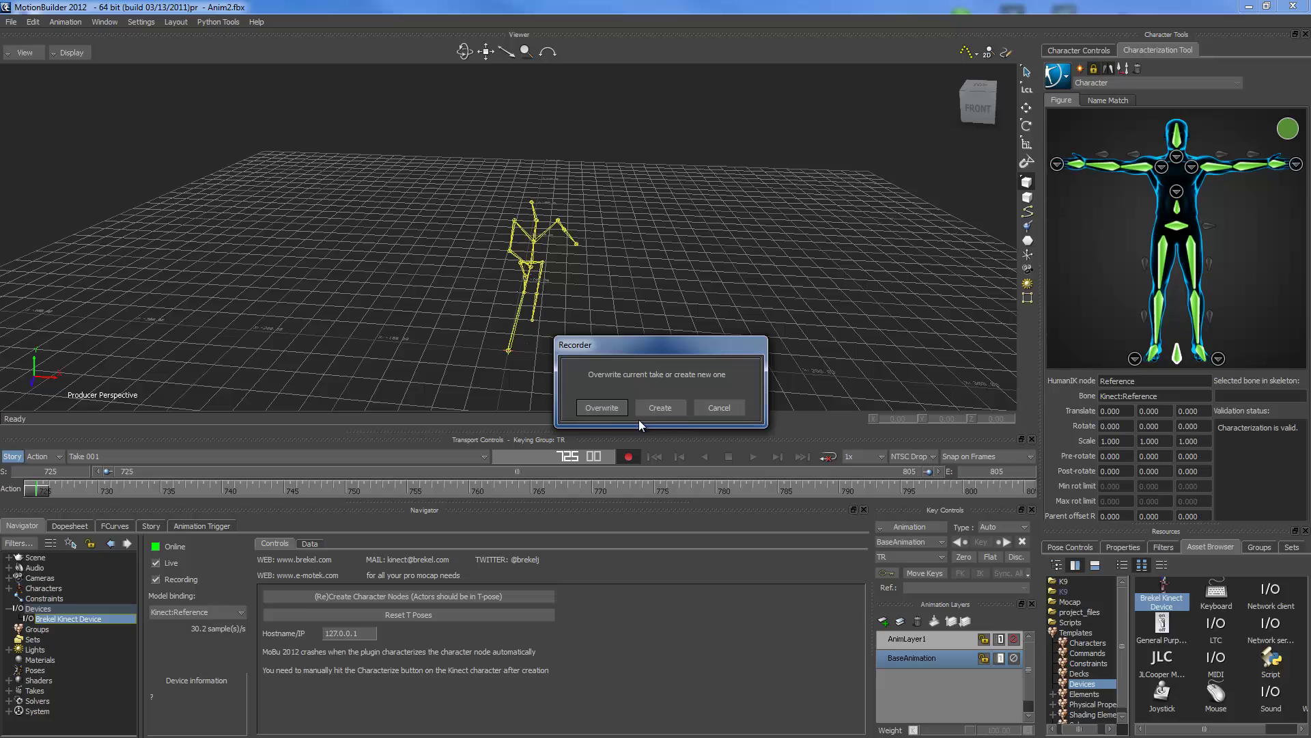
click(600, 408)
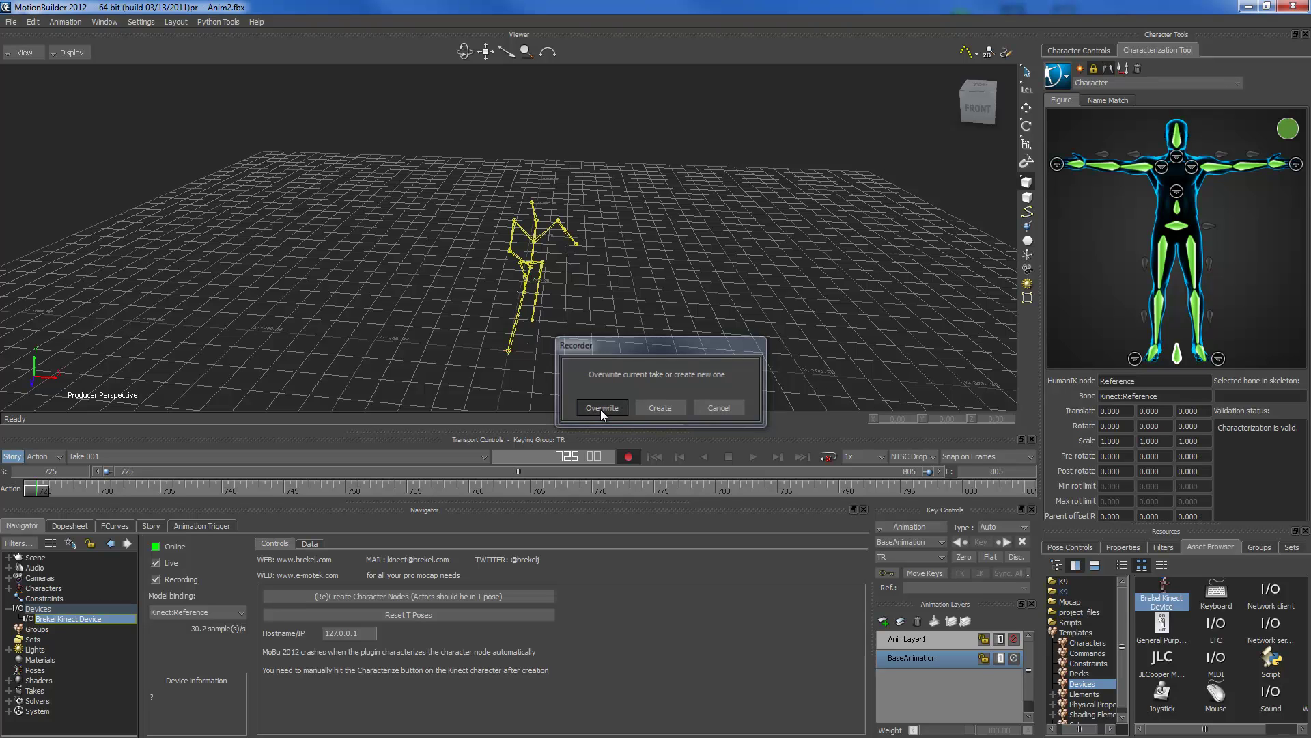
click(55, 472)
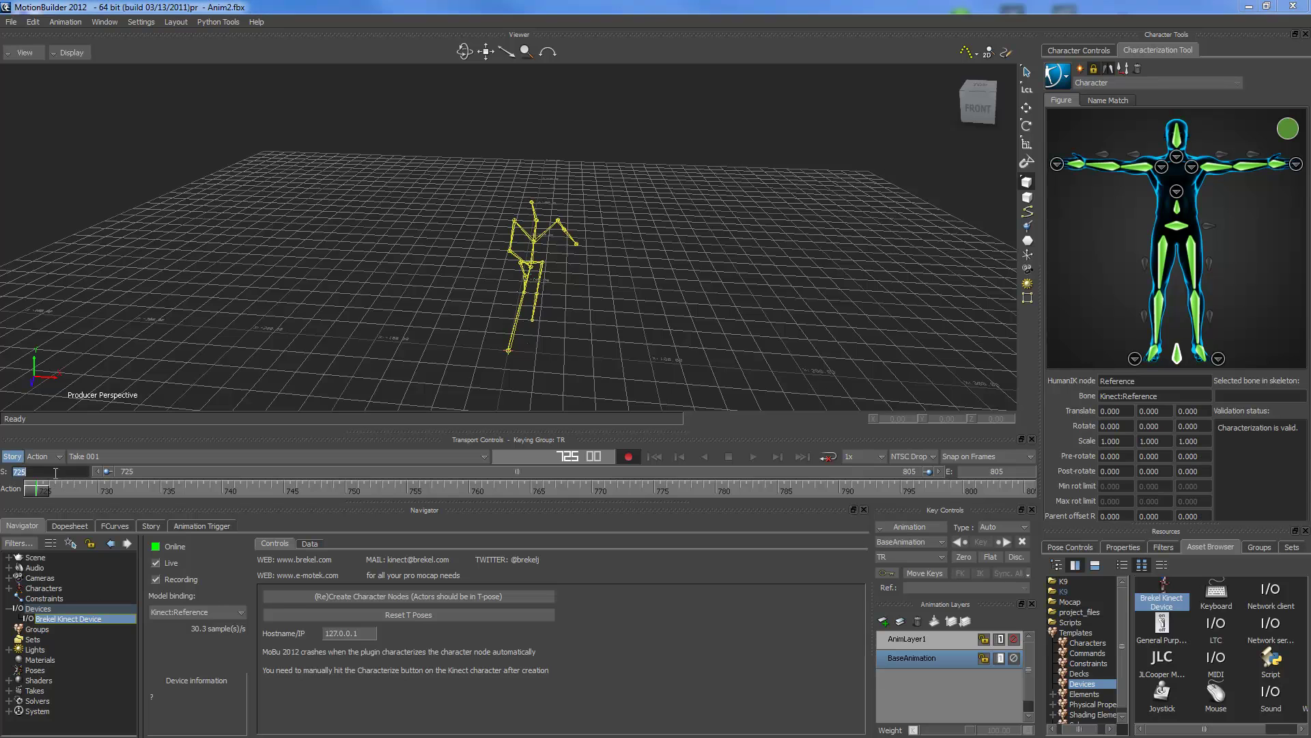
text(0)
key(Return)
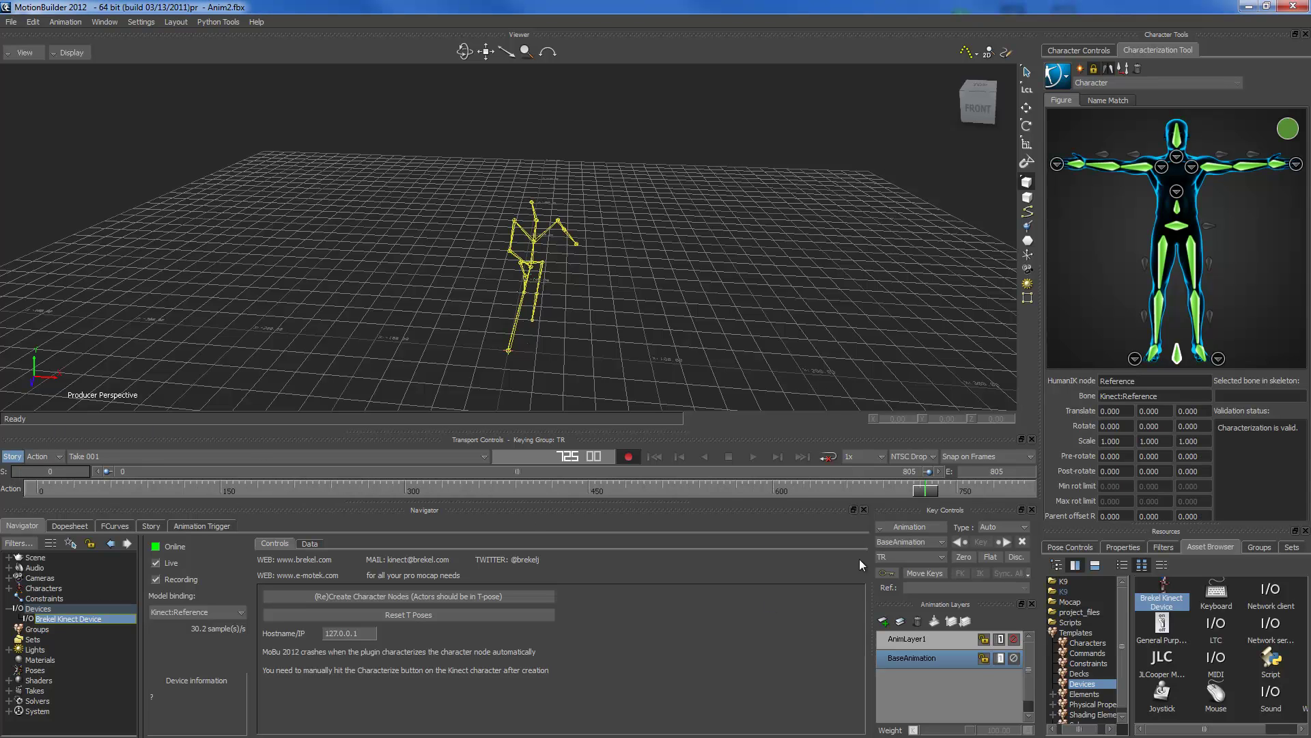
drag(924, 488, 36, 489)
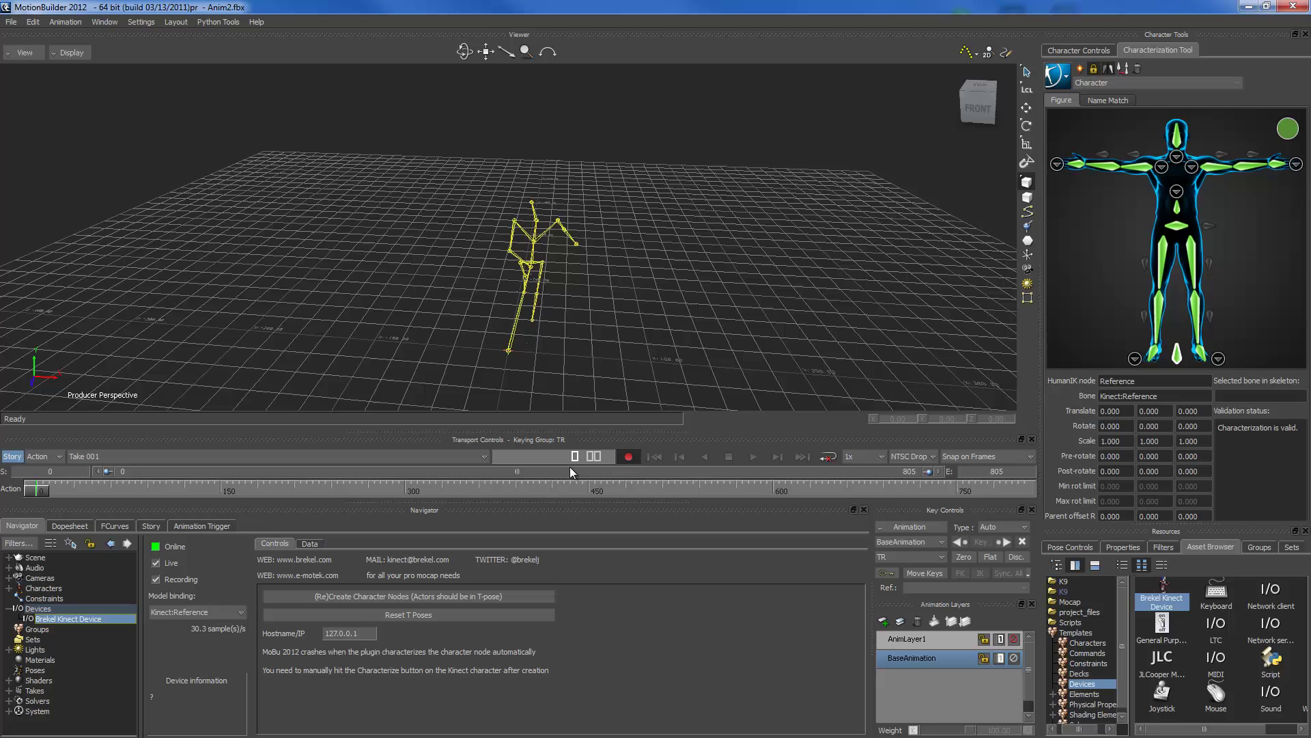
Record the live performance into Take 001, and turn off Live and Recording on the Kinect device once it is stopped.
click(749, 459)
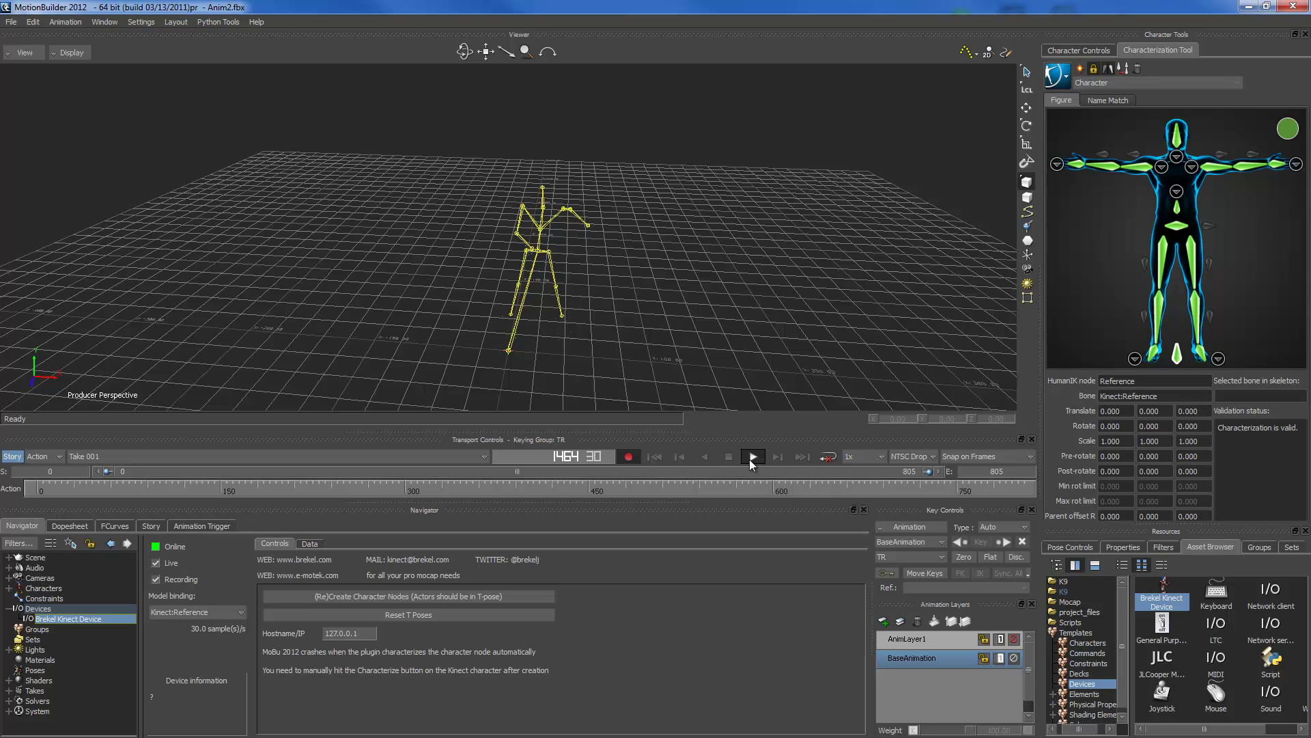
click(722, 454)
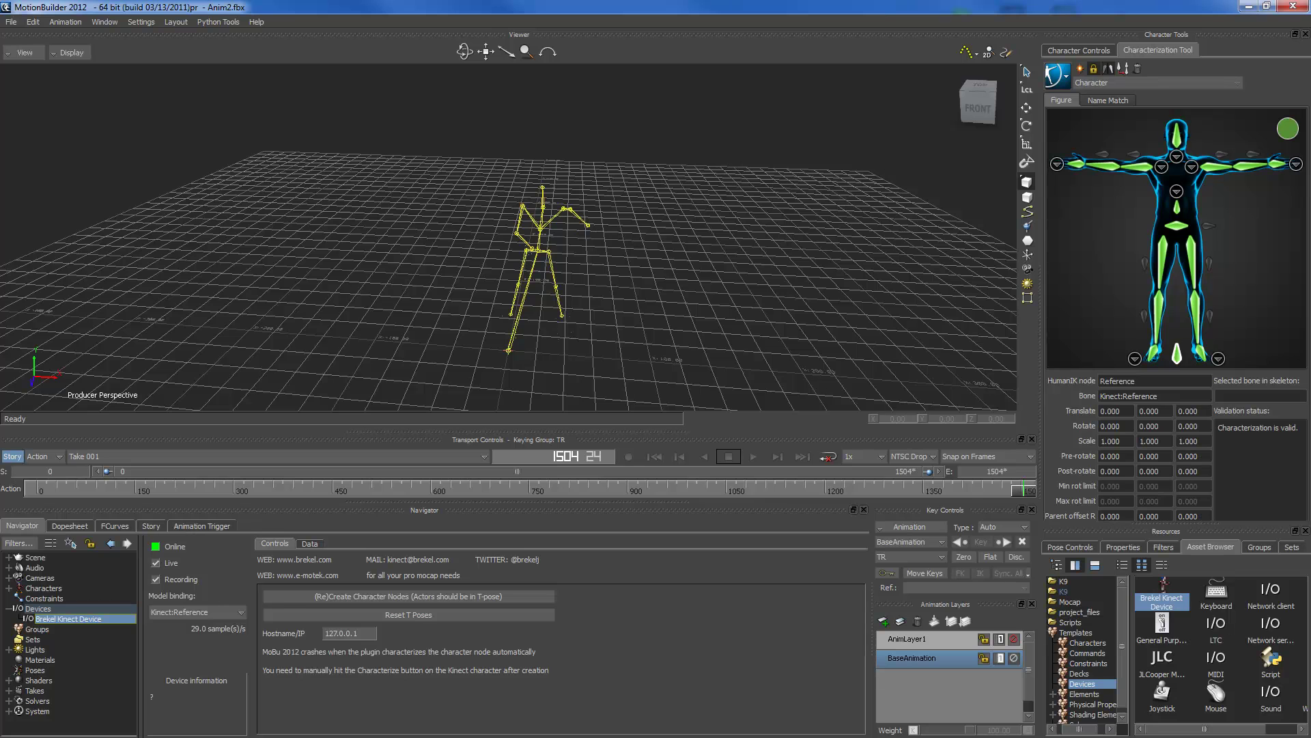
click(156, 563)
click(156, 579)
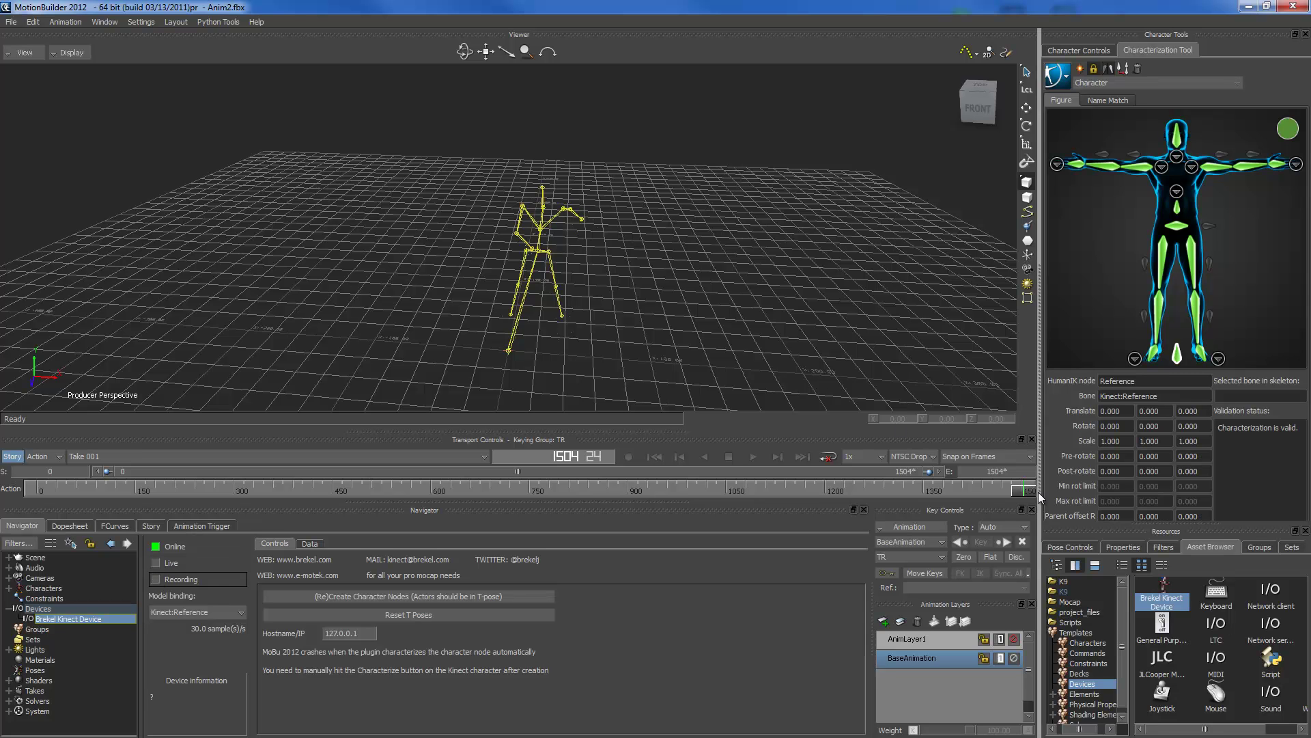
Scrub through Take 001 on the timeline to review the recorded skeleton motion.
drag(1024, 491, 379, 496)
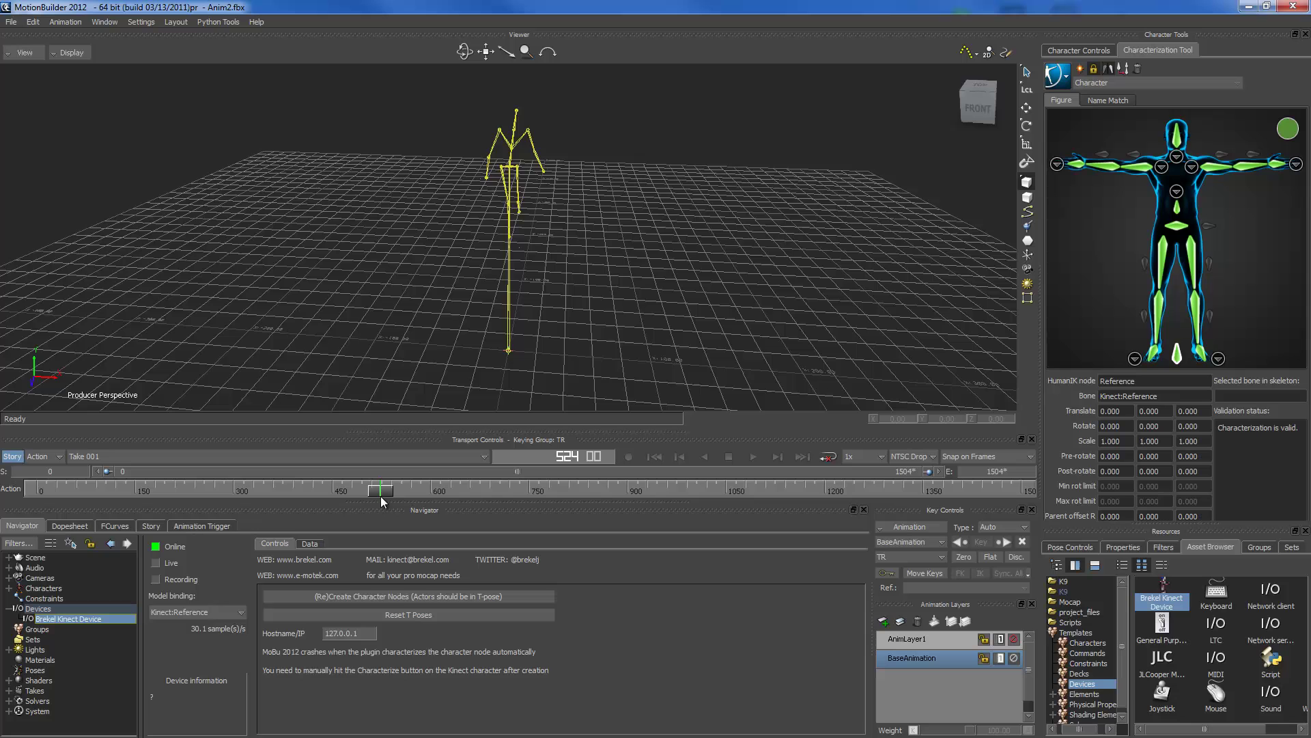
drag(385, 496, 548, 492)
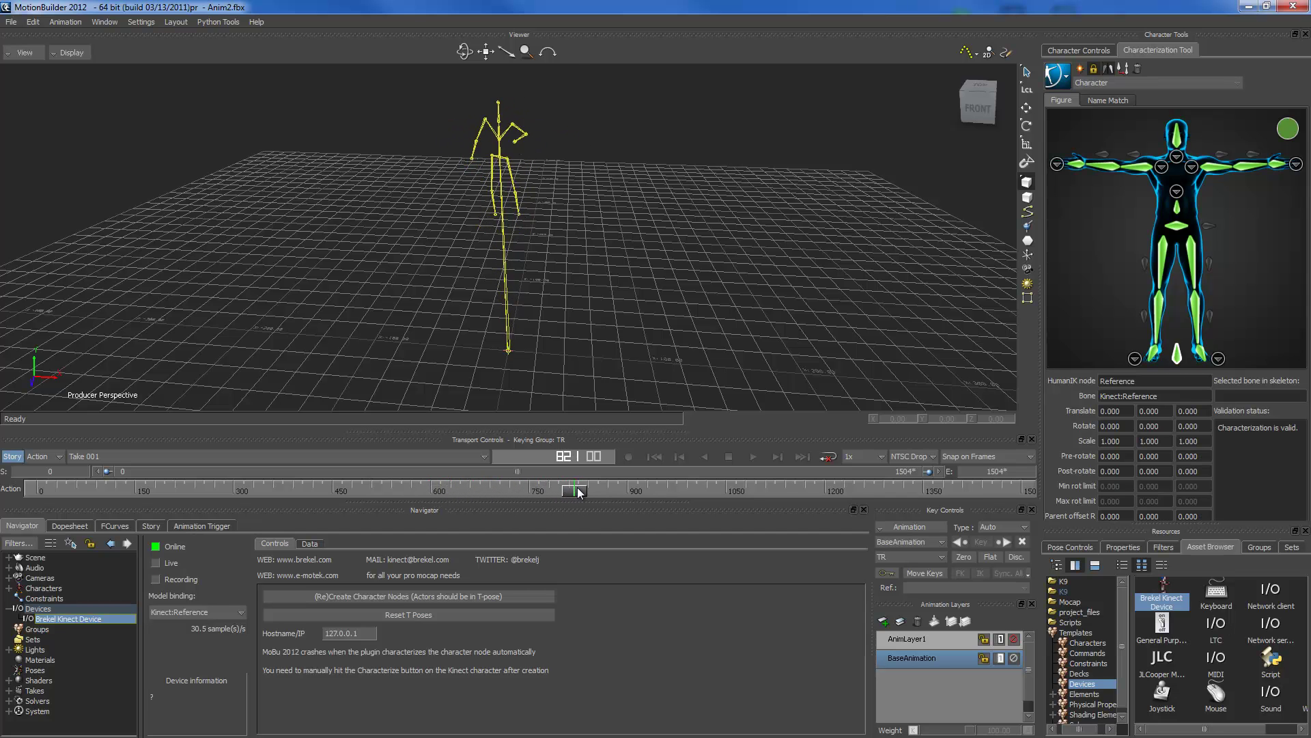
drag(629, 492, 807, 505)
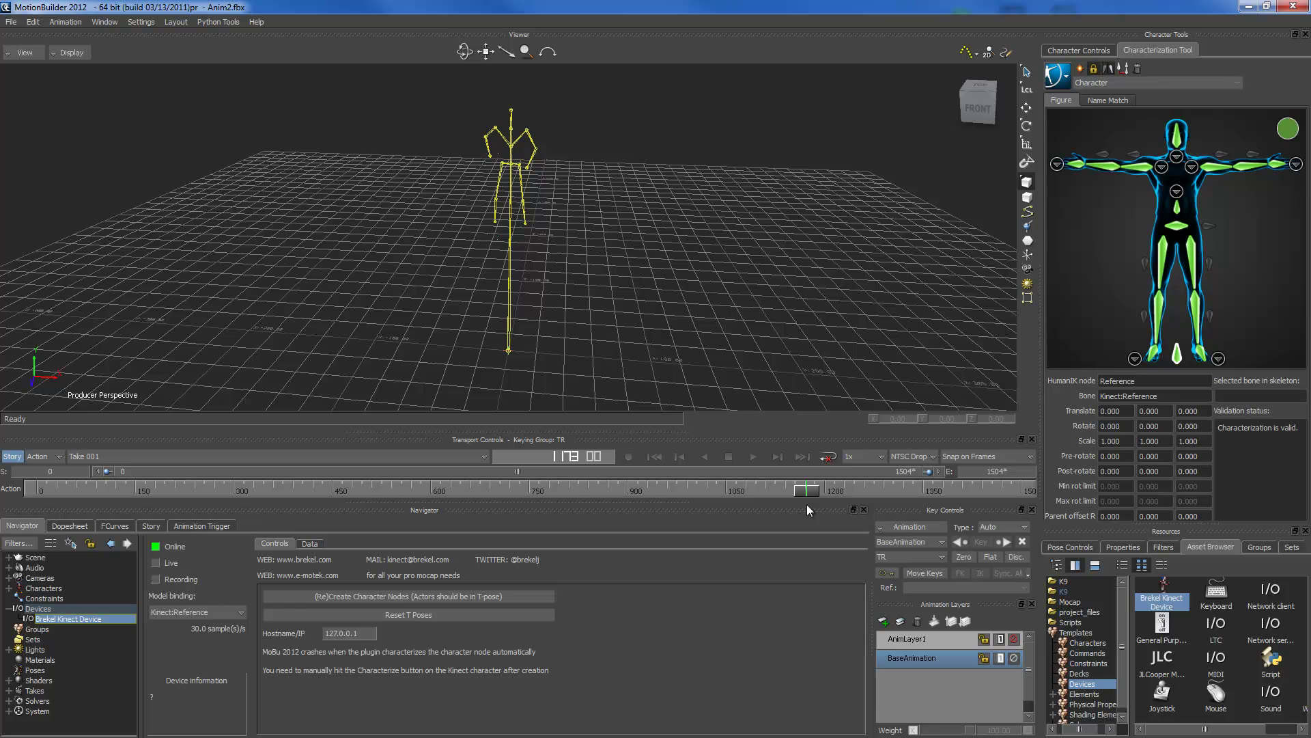
drag(807, 510, 821, 515)
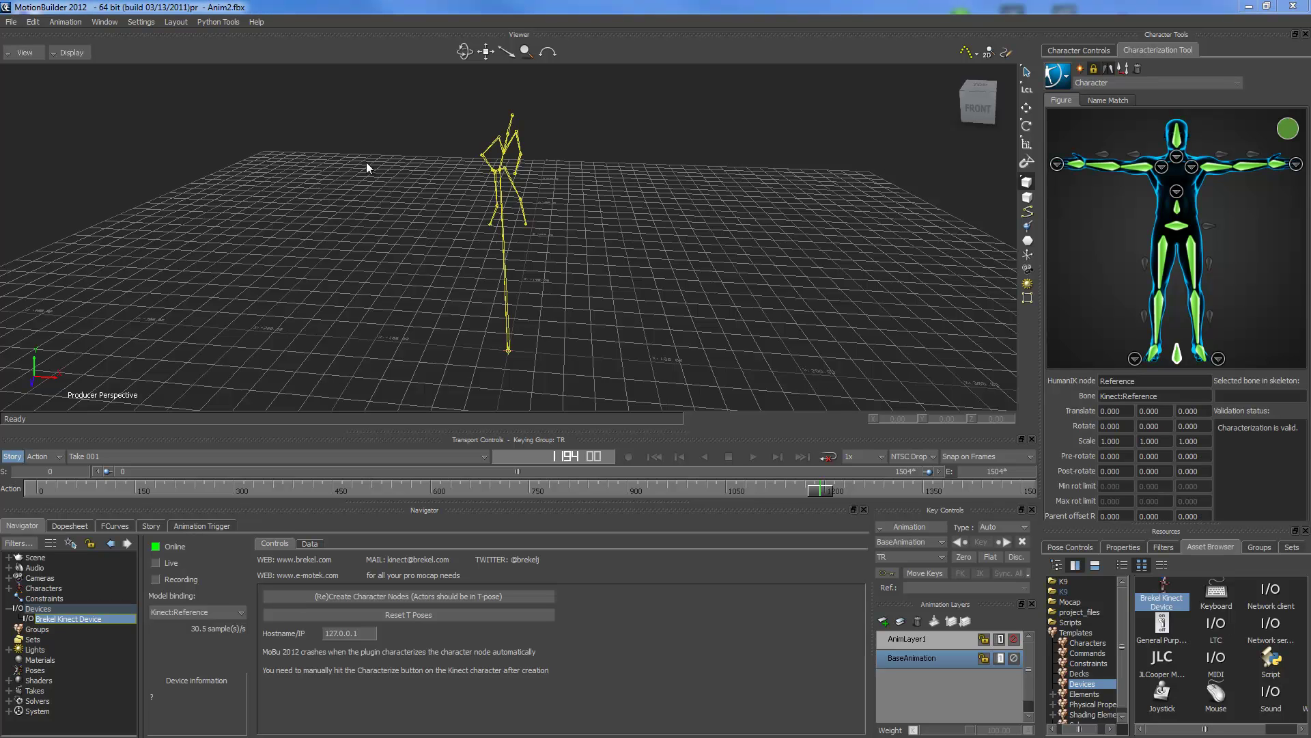
Save the scene with Take 001 over the existing Anim2.fbx, keeping the default save options.
click(12, 22)
click(39, 87)
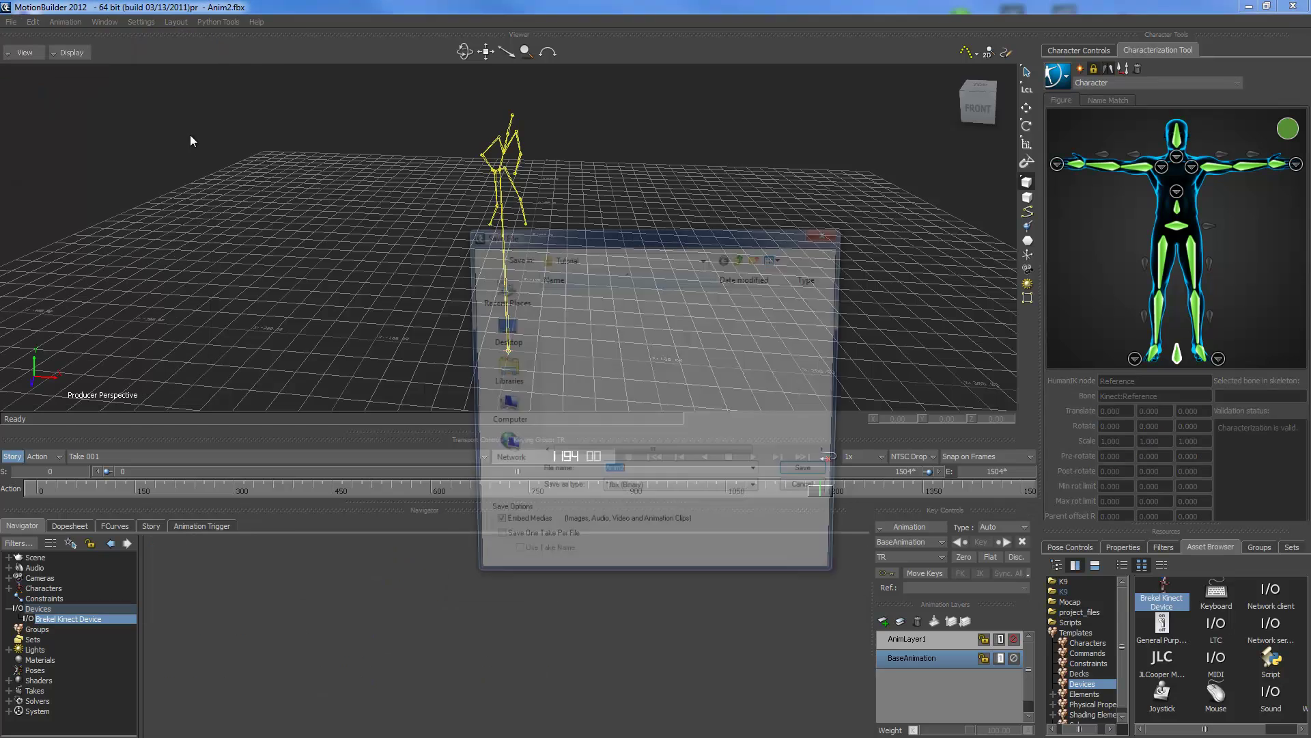
click(550, 332)
click(818, 477)
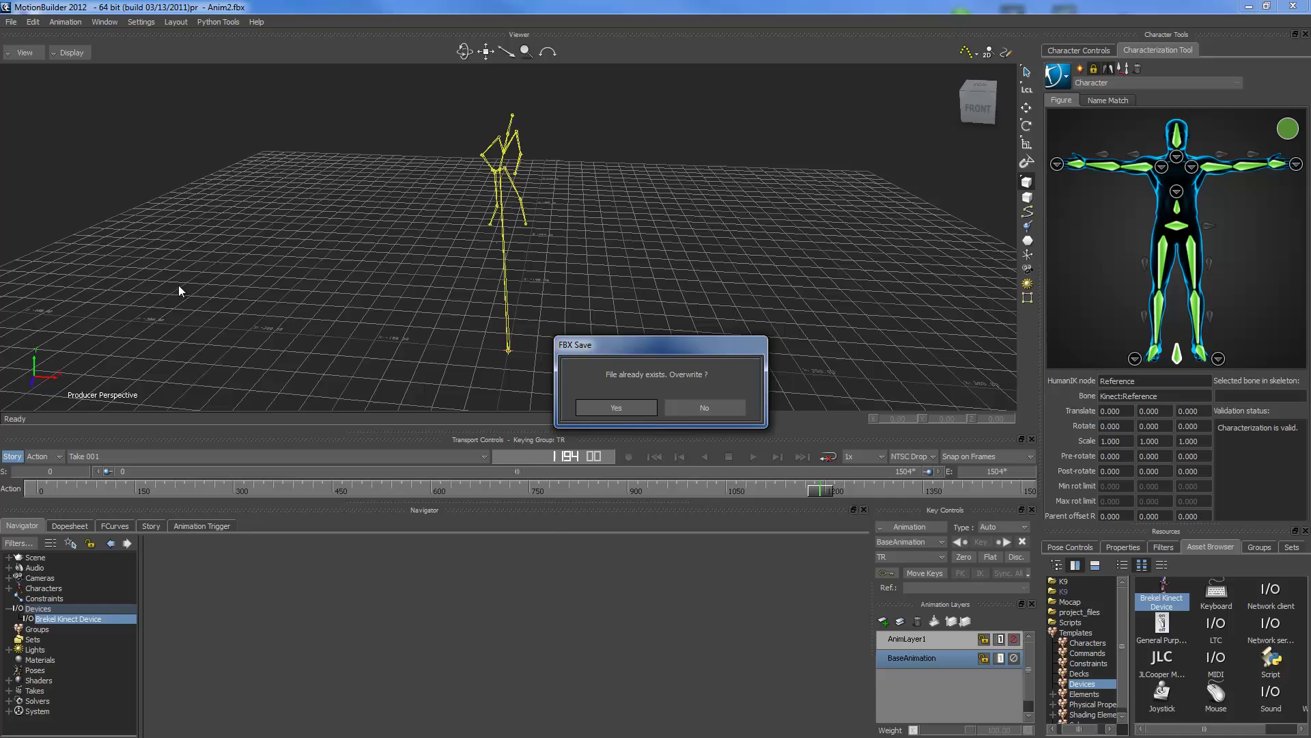
click(603, 411)
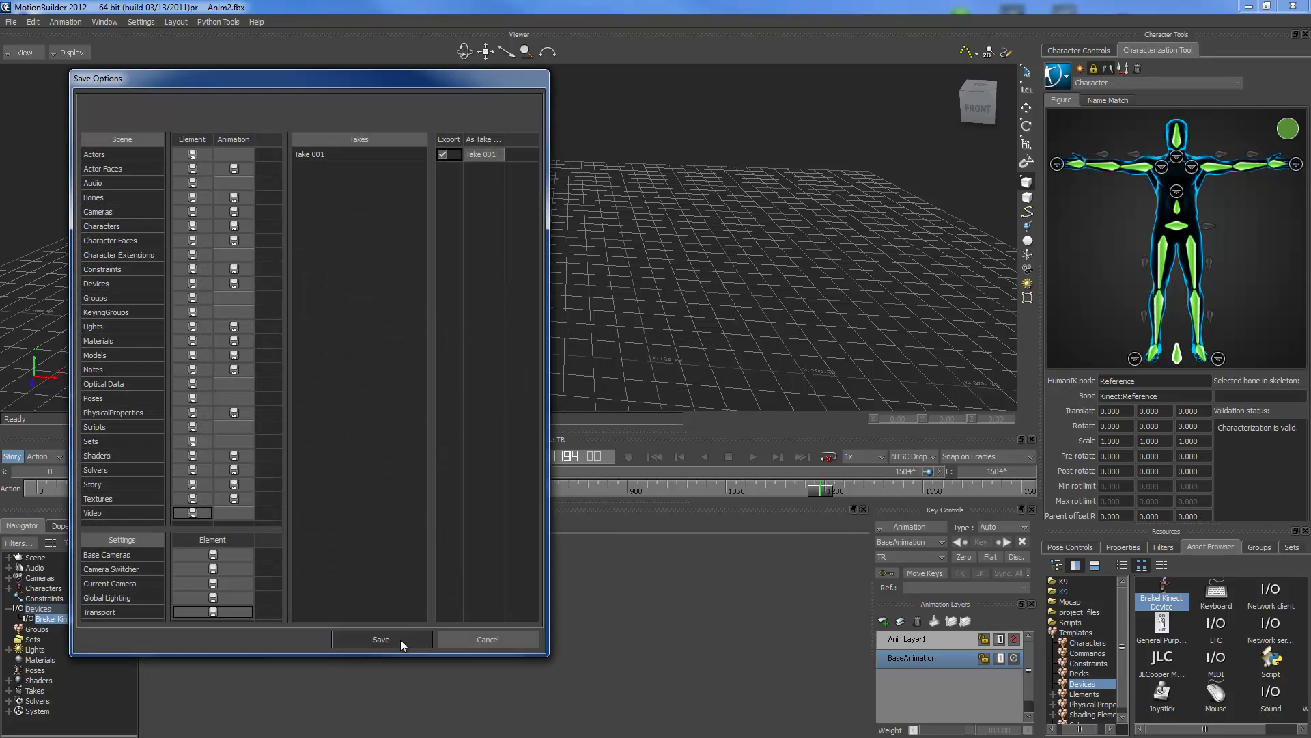
click(400, 639)
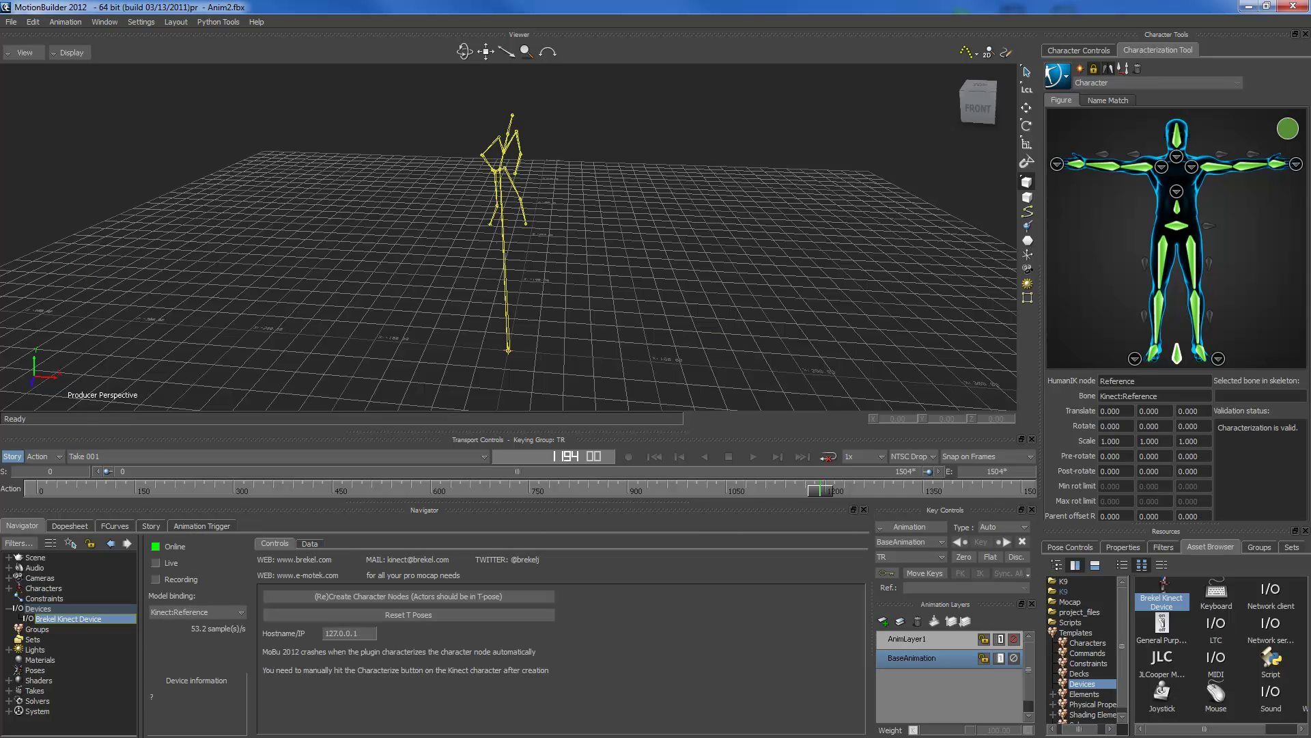